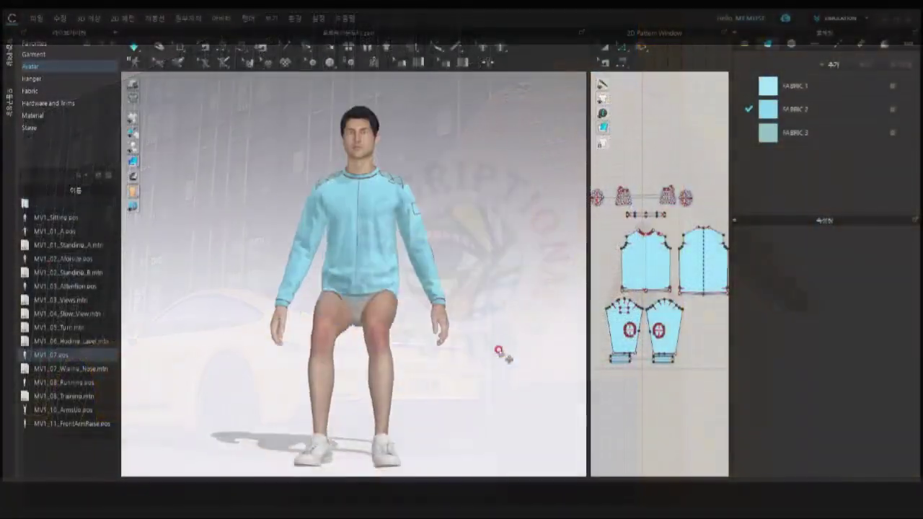
- Put the dressed avatar into the Running motion and pose, confirming each dialog
{"action": "double_click", "coordinate": [47, 343]}
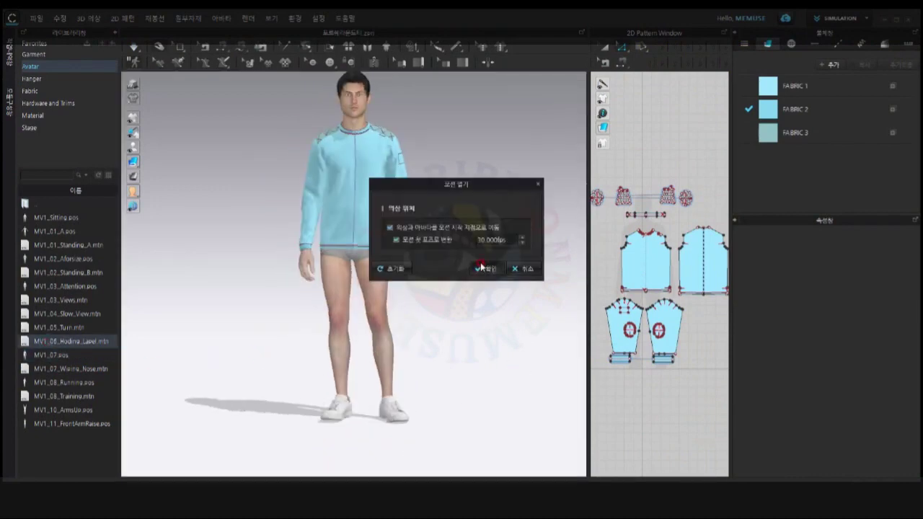
{"action": "left_click", "coordinate": [514, 292]}
{"action": "double_click", "coordinate": [49, 383]}
{"action": "left_click", "coordinate": [472, 286]}
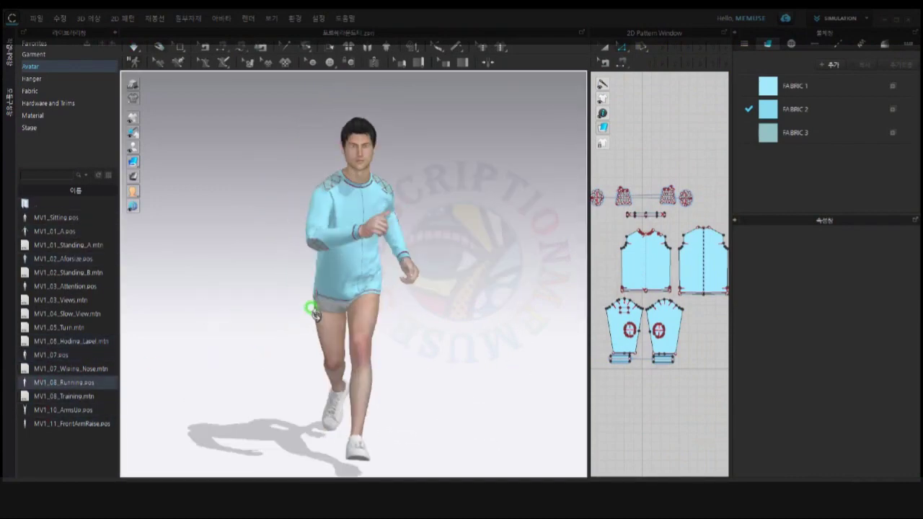
- Switch the avatar to the Sitting pose, then back to the standing A-pose
{"action": "double_click", "coordinate": [55, 217]}
{"action": "left_click", "coordinate": [472, 286]}
{"action": "double_click", "coordinate": [63, 258]}
{"action": "left_click", "coordinate": [505, 250]}
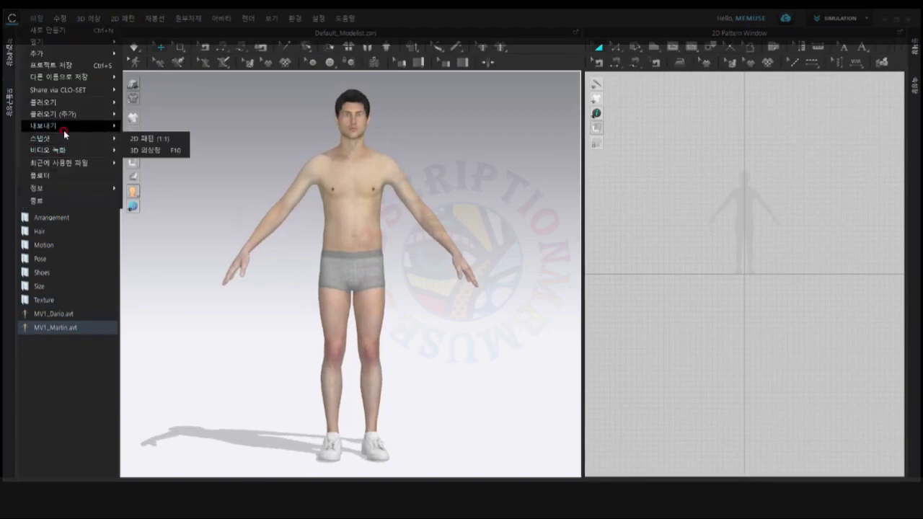
- Import BFW2306LCT.dxf as DXF patterns with the default import options
{"action": "left_click", "coordinate": [145, 114]}
{"action": "double_click", "coordinate": [150, 103]}
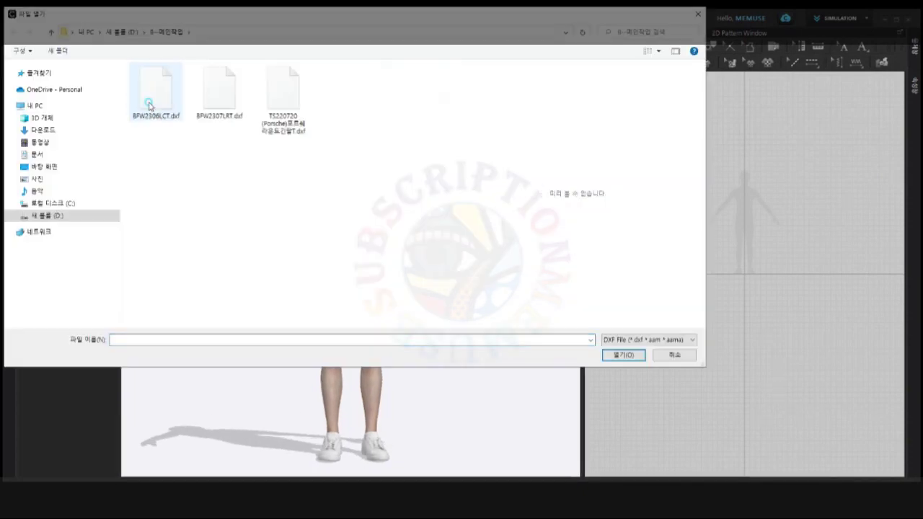
{"action": "left_click", "coordinate": [607, 355]}
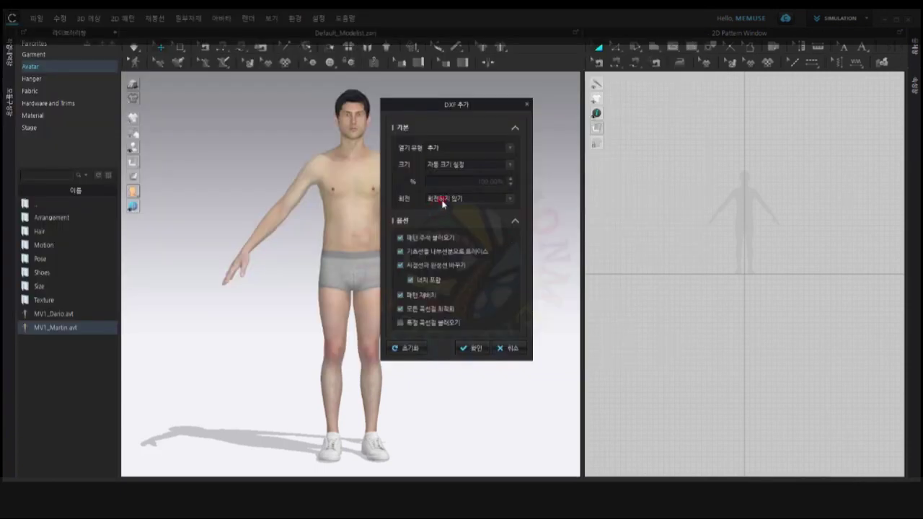
{"action": "left_click", "coordinate": [468, 348]}
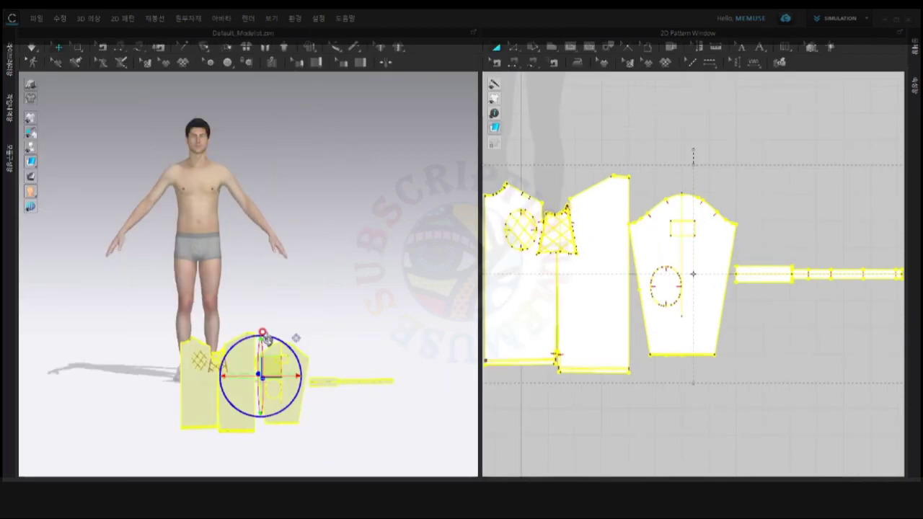
- Lift the imported pieces to chest height and move the trapezoid piece beside the neckband strip
{"action": "left_click_drag", "start_coordinate": [257, 370], "coordinate": [287, 188]}
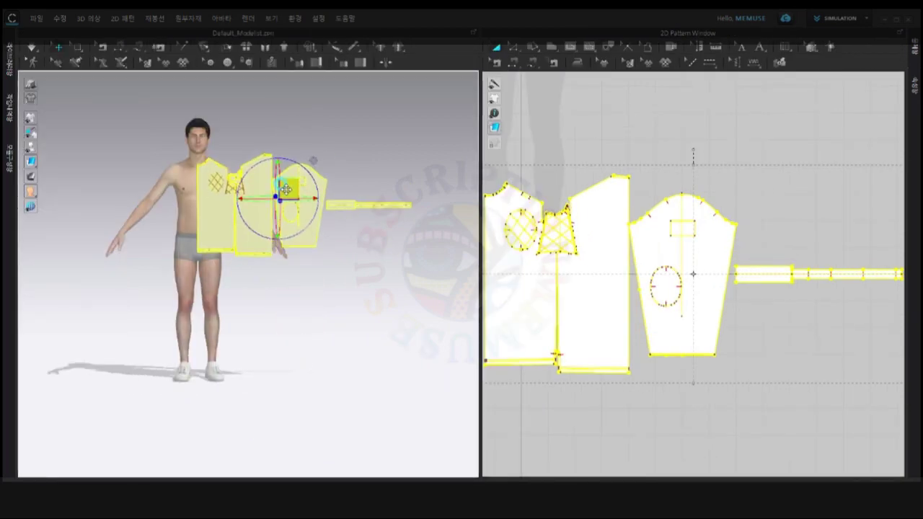
{"action": "left_click", "coordinate": [271, 310]}
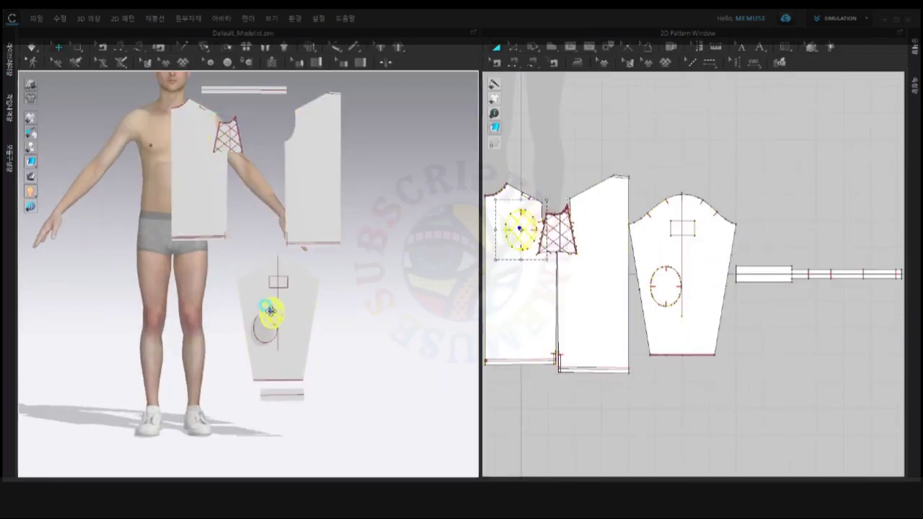
{"action": "left_click_drag", "start_coordinate": [228, 137], "coordinate": [247, 94]}
{"action": "scroll", "coordinate": [285, 162], "scroll_direction": "up", "scroll_amount": 3}
{"action": "scroll", "coordinate": [611, 246], "scroll_direction": "down", "scroll_amount": 5}
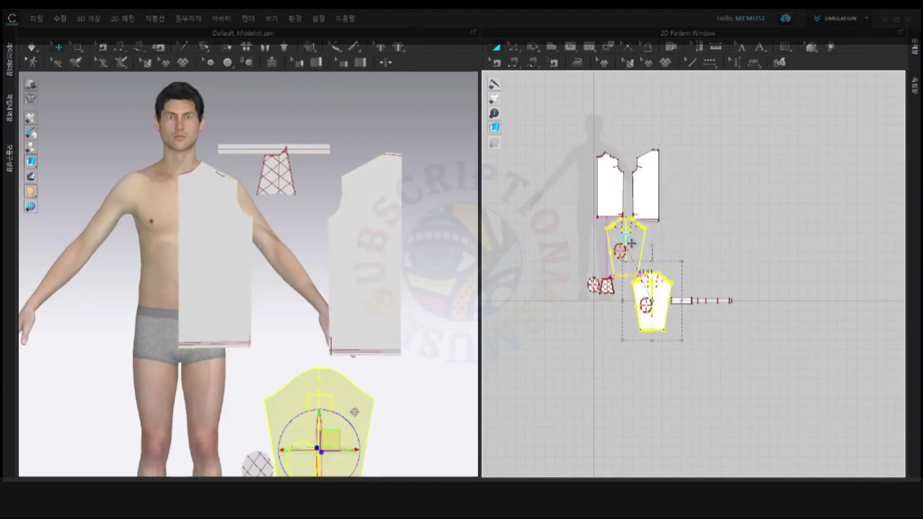
- Select the shoulder piece and right bodice, placing the right bodice behind the body
{"action": "left_click", "coordinate": [622, 248]}
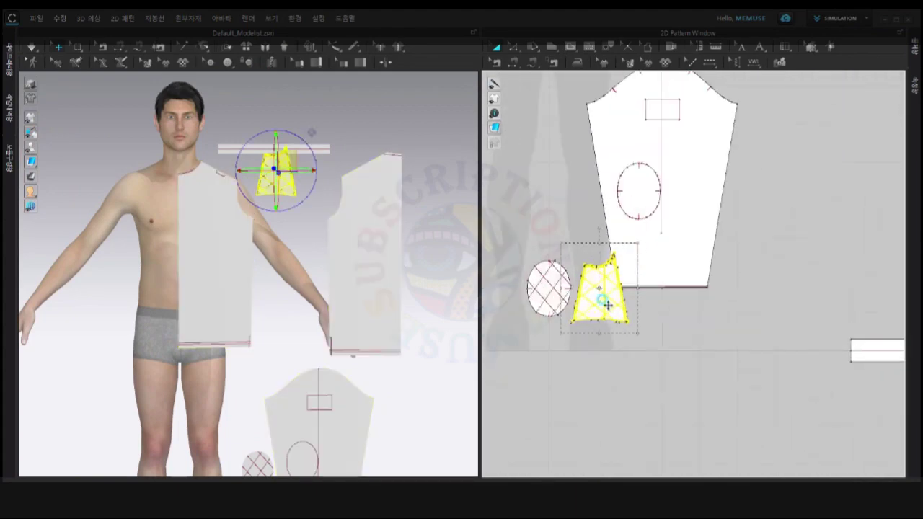
{"action": "scroll", "coordinate": [613, 375], "scroll_direction": "up", "scroll_amount": 5}
{"action": "scroll", "coordinate": [618, 386], "scroll_direction": "down", "scroll_amount": 5}
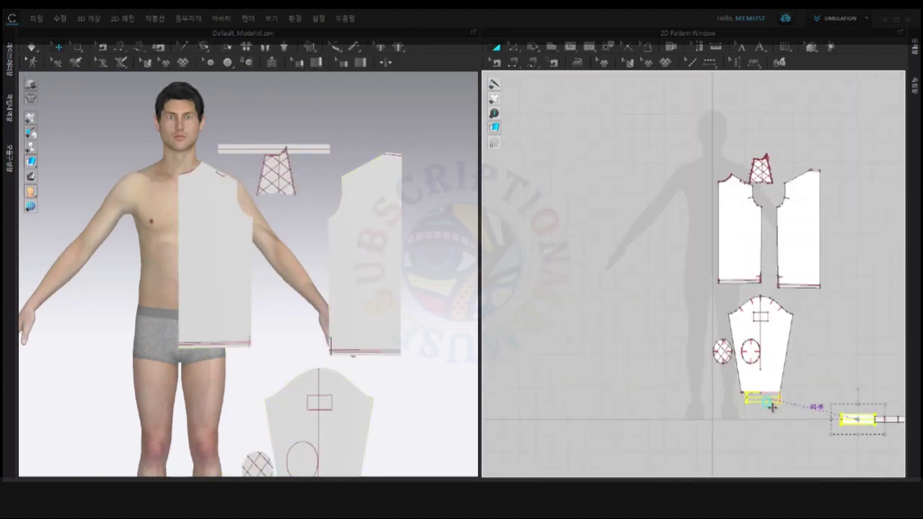
{"action": "left_click", "coordinate": [794, 224]}
{"action": "right_click_drag", "start_coordinate": [303, 274], "coordinate": [207, 291]}
{"action": "left_click_drag", "start_coordinate": [338, 288], "coordinate": [433, 288]}
{"action": "mouse_move", "coordinate": [433, 288]}
{"action": "right_mouse_down"}
{"action": "mouse_move", "coordinate": [223, 238]}
{"action": "mouse_move", "coordinate": [244, 178]}
{"action": "right_mouse_up"}
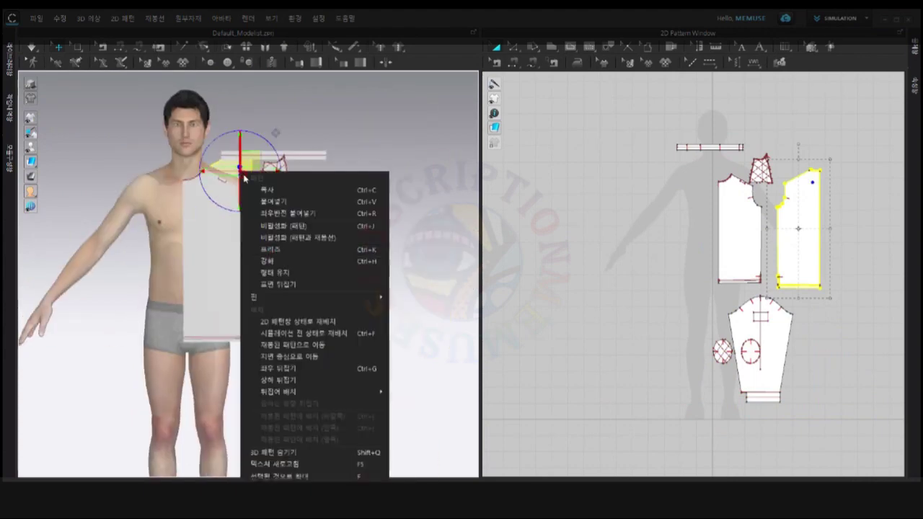
- Place the front bodice, then stand the sleeve beside the arm and lay it flat
{"action": "left_click", "coordinate": [278, 370]}
{"action": "right_click_drag", "start_coordinate": [279, 370], "coordinate": [117, 233]}
{"action": "left_click", "coordinate": [276, 241]}
{"action": "mouse_move", "coordinate": [276, 241]}
{"action": "right_mouse_down"}
{"action": "mouse_move", "coordinate": [338, 267]}
{"action": "mouse_move", "coordinate": [309, 311]}
{"action": "right_mouse_up"}
{"action": "right_click_drag", "start_coordinate": [264, 291], "coordinate": [298, 315]}
{"action": "left_click", "coordinate": [258, 262]}
{"action": "right_click_drag", "start_coordinate": [258, 262], "coordinate": [412, 272]}
{"action": "left_click", "coordinate": [322, 296]}
{"action": "mouse_move", "coordinate": [321, 295]}
{"action": "right_mouse_down"}
{"action": "mouse_move", "coordinate": [289, 297]}
{"action": "mouse_move", "coordinate": [313, 295]}
{"action": "right_mouse_up"}
{"action": "left_click", "coordinate": [375, 195]}
{"action": "right_click_drag", "start_coordinate": [375, 194], "coordinate": [356, 353]}
{"action": "left_click", "coordinate": [355, 353]}
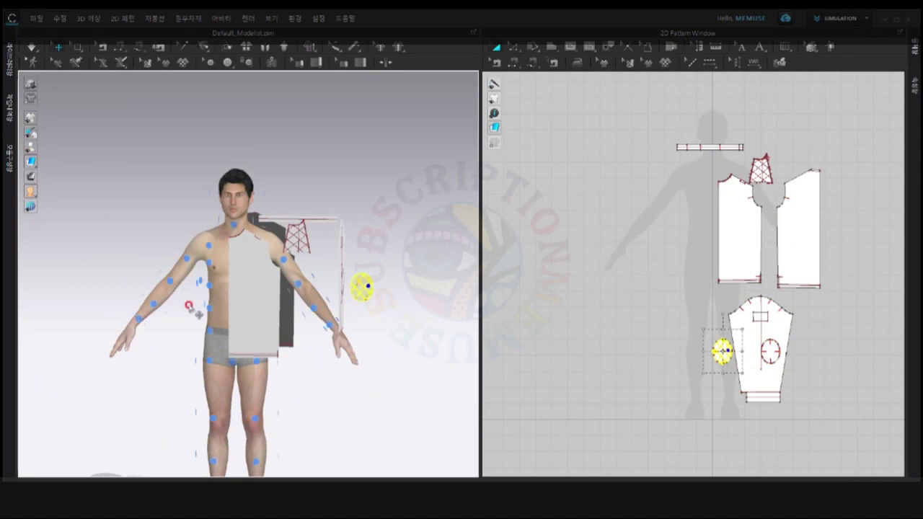
- Place the back bodice on the avatar's back and the trapezoid panel on the shoulder
{"action": "left_click", "coordinate": [289, 303]}
{"action": "left_click", "coordinate": [202, 289]}
{"action": "mouse_move", "coordinate": [288, 303]}
{"action": "right_mouse_down"}
{"action": "mouse_move", "coordinate": [202, 288]}
{"action": "mouse_move", "coordinate": [258, 261]}
{"action": "mouse_move", "coordinate": [381, 330]}
{"action": "mouse_move", "coordinate": [249, 258]}
{"action": "right_mouse_up"}
{"action": "left_click", "coordinate": [209, 258]}
{"action": "left_click", "coordinate": [258, 261]}
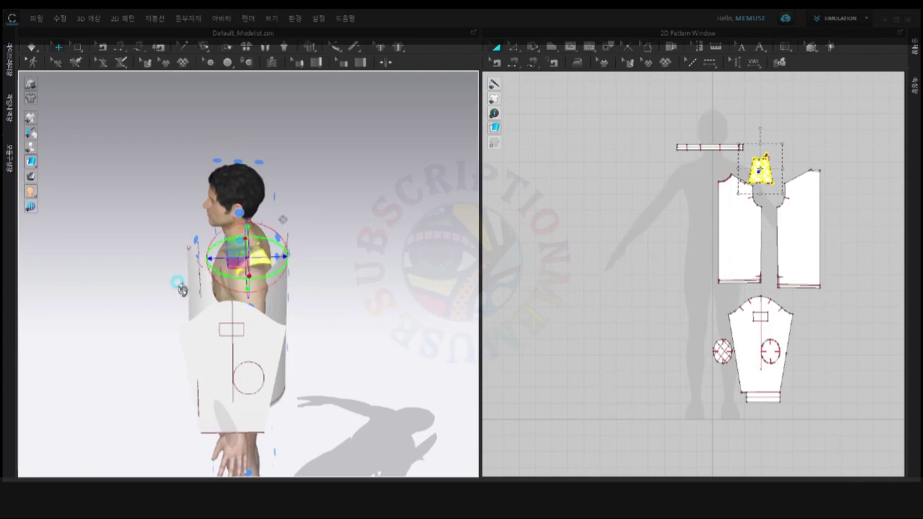
- Wrap the sleeve around the arm and shift the circle patch up on it
{"action": "left_click", "coordinate": [293, 319]}
{"action": "mouse_move", "coordinate": [250, 353]}
{"action": "right_mouse_down"}
{"action": "mouse_move", "coordinate": [293, 320]}
{"action": "mouse_move", "coordinate": [263, 336]}
{"action": "mouse_move", "coordinate": [274, 358]}
{"action": "right_mouse_up"}
{"action": "scroll", "coordinate": [274, 359], "scroll_direction": "up", "scroll_amount": 3}
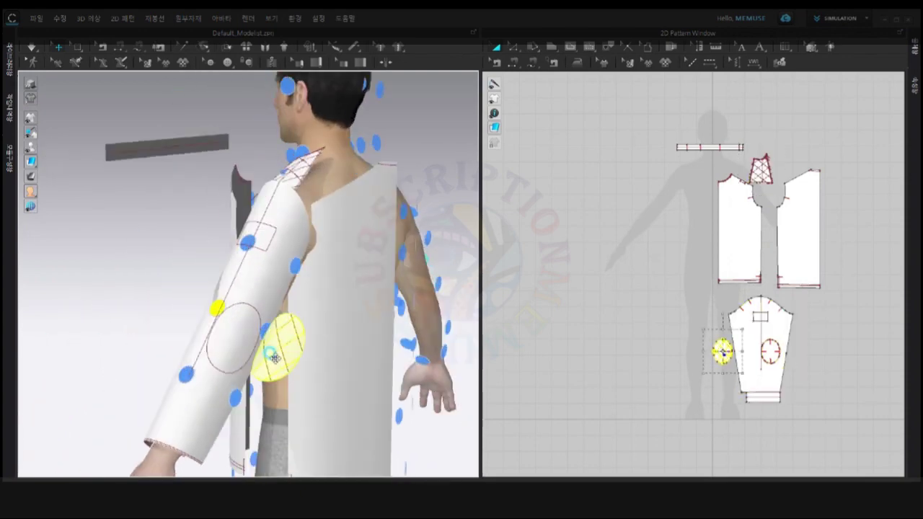
{"action": "left_click_drag", "start_coordinate": [302, 363], "coordinate": [265, 326]}
{"action": "right_click_drag", "start_coordinate": [300, 372], "coordinate": [347, 339]}
{"action": "scroll", "coordinate": [346, 339], "scroll_direction": "down", "scroll_amount": 3}
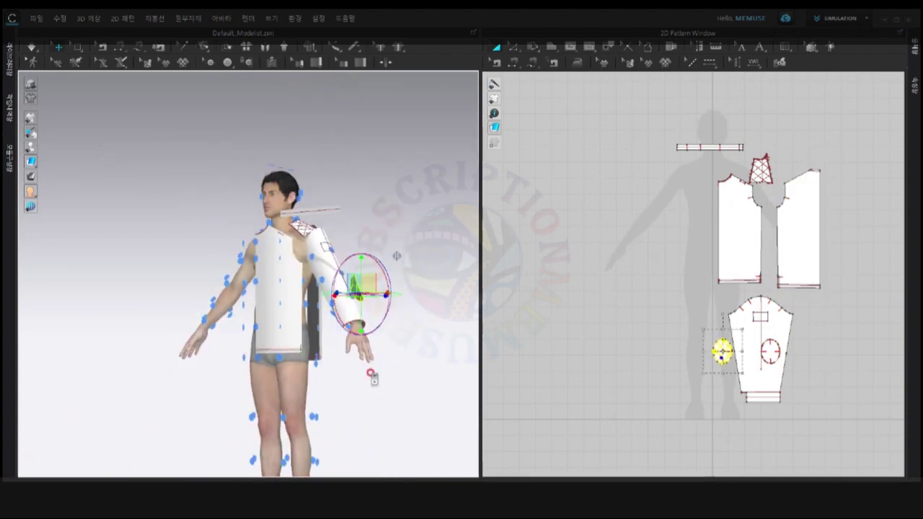
{"action": "scroll", "coordinate": [406, 381], "scroll_direction": "up", "scroll_amount": 4}
- Wrap the cuff around the wrist and fit the neckband around the neck
{"action": "left_click", "coordinate": [393, 356]}
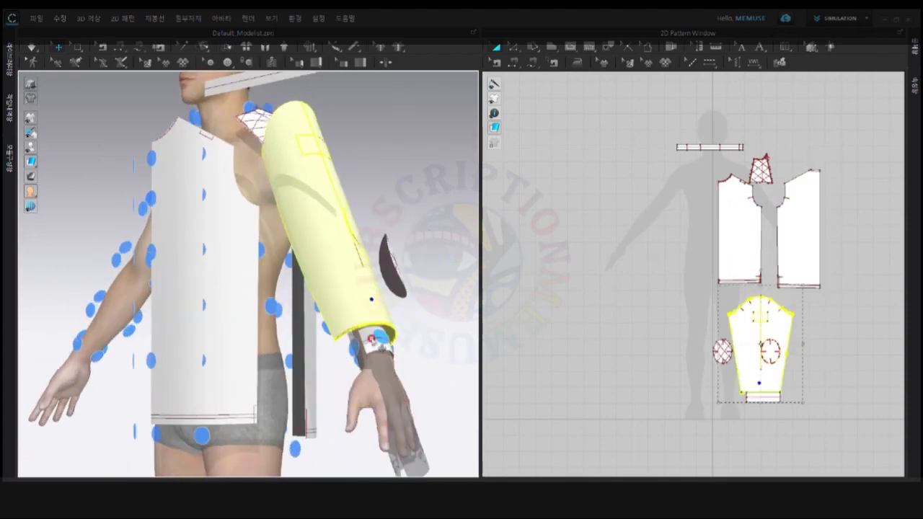
{"action": "right_click_drag", "start_coordinate": [393, 356], "coordinate": [323, 303]}
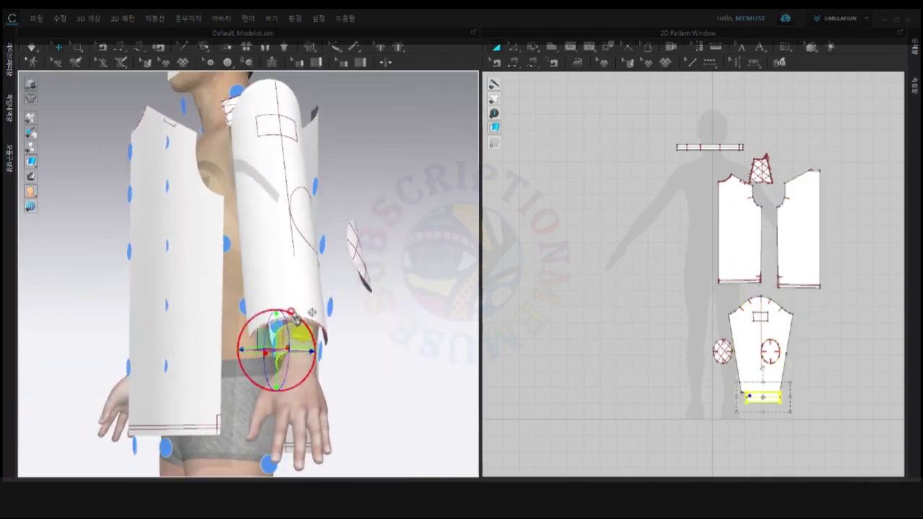
{"action": "key", "text": "2"}
{"action": "left_click", "coordinate": [710, 147]}
{"action": "right_click_drag", "start_coordinate": [269, 172], "coordinate": [231, 288]}
{"action": "scroll", "coordinate": [231, 289], "scroll_direction": "down", "scroll_amount": 3}
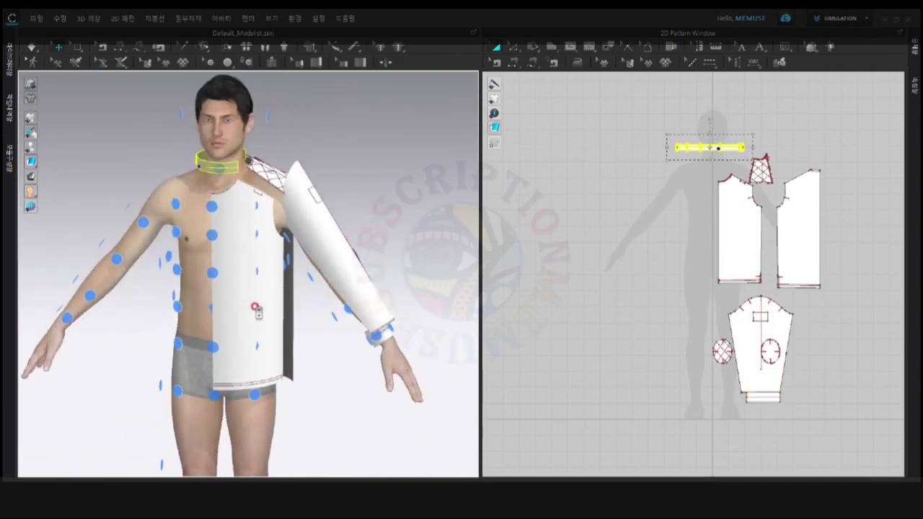
{"action": "left_click", "coordinate": [30, 133]}
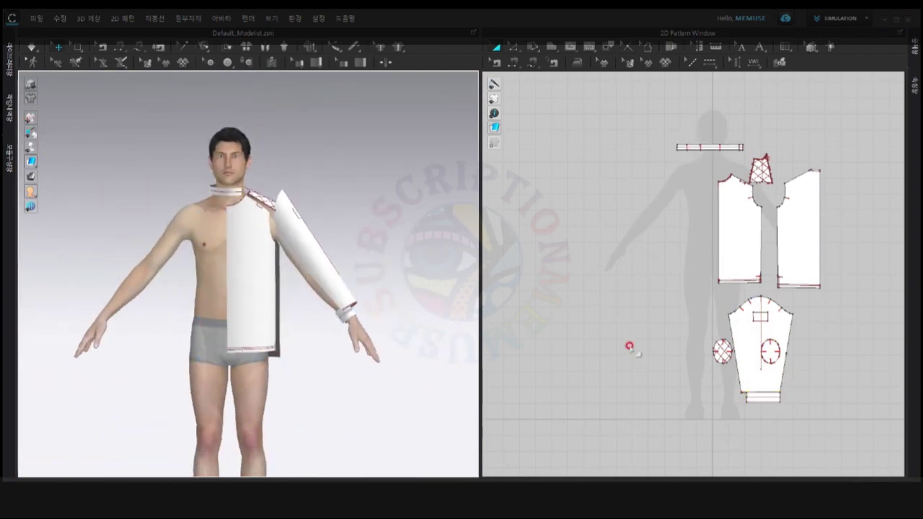
- Sew the sleeve's edge to the matching bodice edge with Segment Sewing
{"action": "scroll", "coordinate": [786, 180], "scroll_direction": "up", "scroll_amount": 3}
{"action": "scroll", "coordinate": [786, 180], "scroll_direction": "up", "scroll_amount": 2}
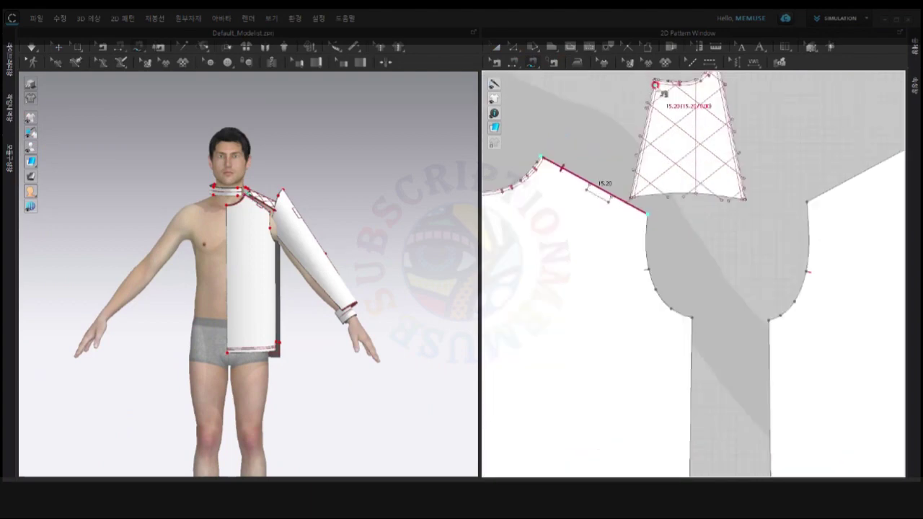
{"action": "scroll", "coordinate": [617, 323], "scroll_direction": "up", "scroll_amount": 3}
{"action": "scroll", "coordinate": [609, 184], "scroll_direction": "down", "scroll_amount": 1}
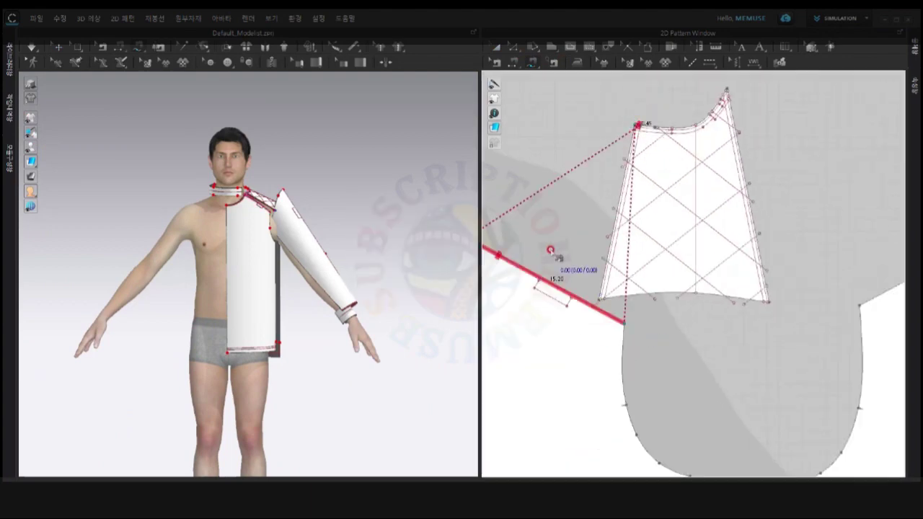
{"action": "scroll", "coordinate": [550, 253], "scroll_direction": "down", "scroll_amount": 2}
{"action": "scroll", "coordinate": [587, 312], "scroll_direction": "up", "scroll_amount": 3}
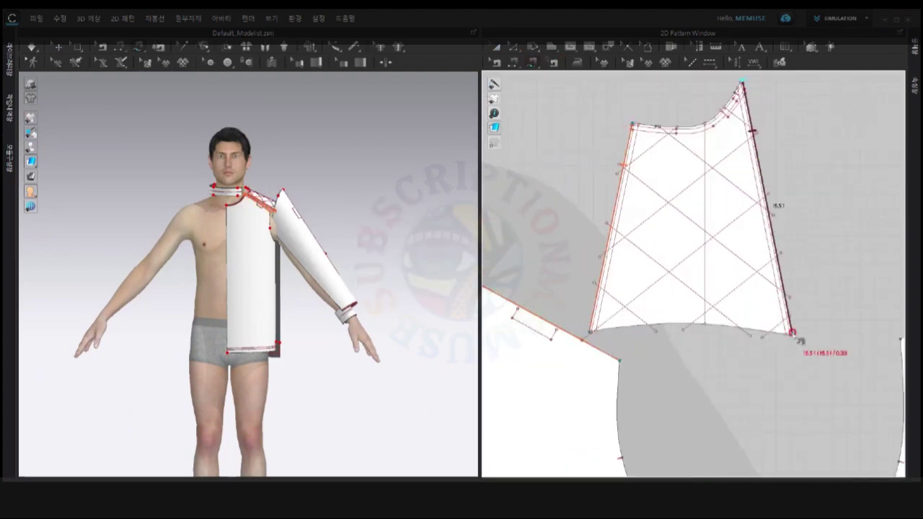
{"action": "left_click", "coordinate": [793, 333]}
{"action": "scroll", "coordinate": [670, 260], "scroll_direction": "down", "scroll_amount": 2}
{"action": "scroll", "coordinate": [654, 425], "scroll_direction": "up", "scroll_amount": 5}
{"action": "left_click", "coordinate": [651, 425]}
{"action": "scroll", "coordinate": [651, 360], "scroll_direction": "down", "scroll_amount": 3}
{"action": "scroll", "coordinate": [652, 361], "scroll_direction": "down", "scroll_amount": 2}
{"action": "scroll", "coordinate": [649, 324], "scroll_direction": "up", "scroll_amount": 3}
- Select the sleeve piece and zoom around its hem to join the cuff
{"action": "left_click", "coordinate": [280, 264]}
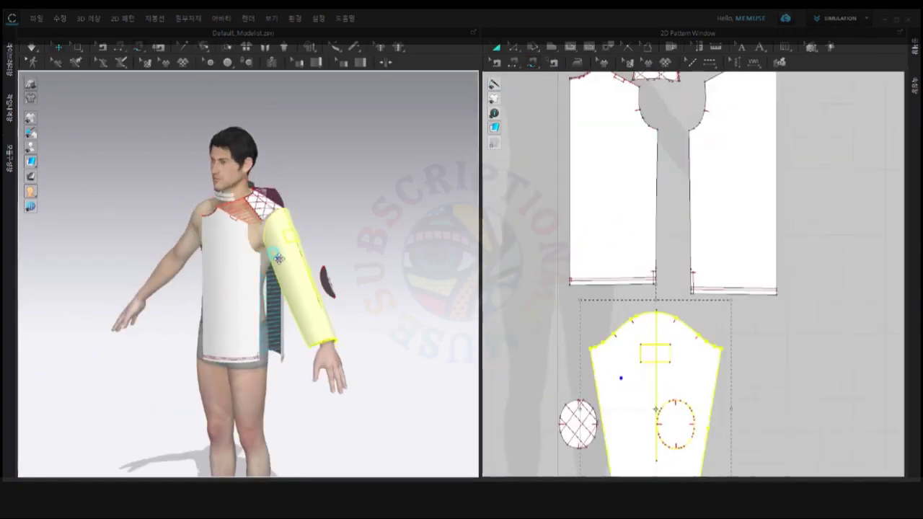
{"action": "scroll", "coordinate": [670, 318], "scroll_direction": "up", "scroll_amount": 3}
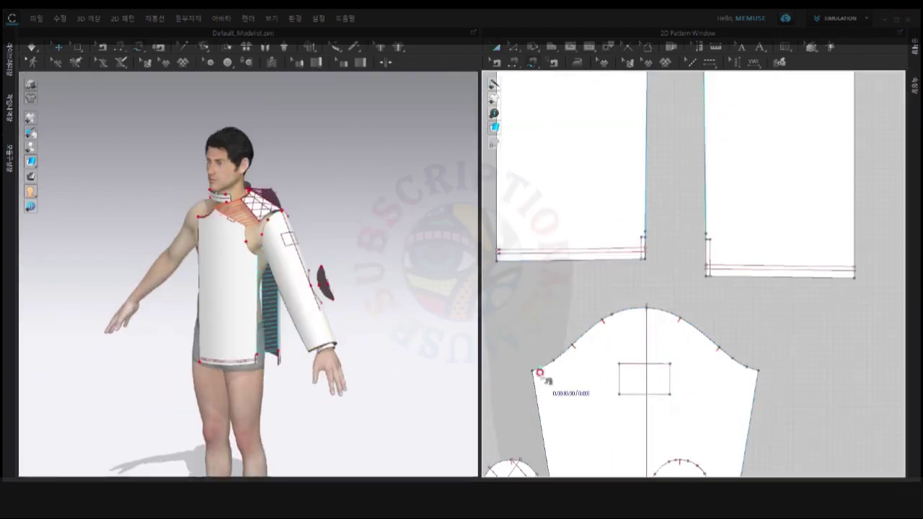
{"action": "scroll", "coordinate": [645, 310], "scroll_direction": "down", "scroll_amount": 2}
{"action": "scroll", "coordinate": [641, 321], "scroll_direction": "down", "scroll_amount": 1}
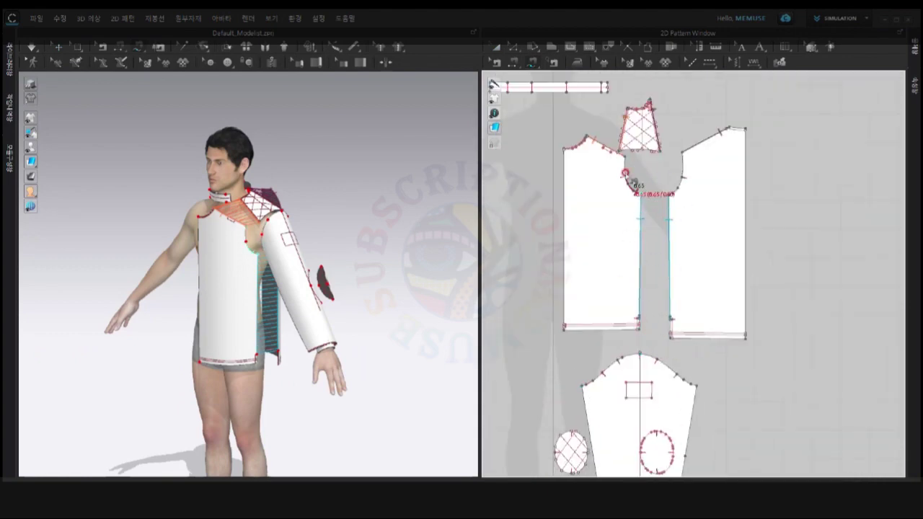
{"action": "scroll", "coordinate": [663, 217], "scroll_direction": "up", "scroll_amount": 2}
{"action": "scroll", "coordinate": [707, 137], "scroll_direction": "up", "scroll_amount": 3}
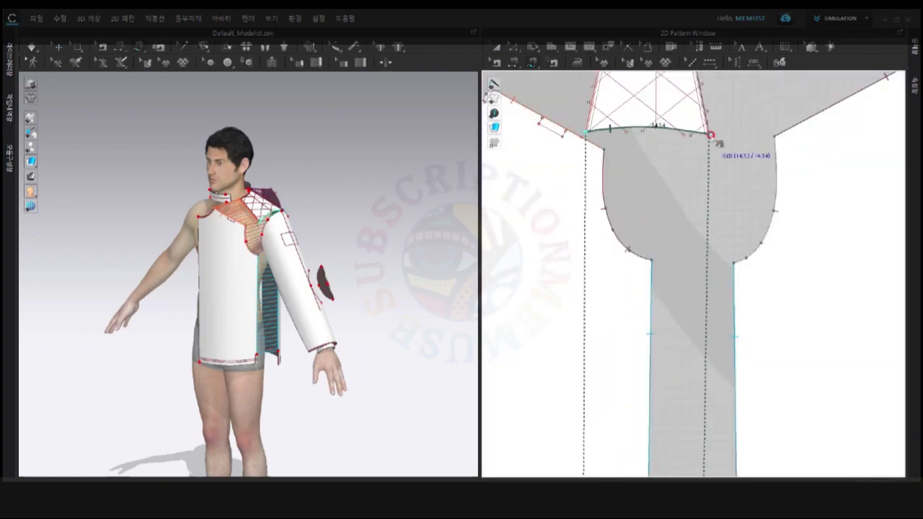
{"action": "scroll", "coordinate": [705, 127], "scroll_direction": "down", "scroll_amount": 5}
{"action": "scroll", "coordinate": [699, 148], "scroll_direction": "up", "scroll_amount": 3}
{"action": "scroll", "coordinate": [667, 231], "scroll_direction": "down", "scroll_amount": 4}
{"action": "scroll", "coordinate": [659, 375], "scroll_direction": "up", "scroll_amount": 2}
{"action": "scroll", "coordinate": [662, 404], "scroll_direction": "up", "scroll_amount": 3}
{"action": "scroll", "coordinate": [662, 404], "scroll_direction": "down", "scroll_amount": 3}
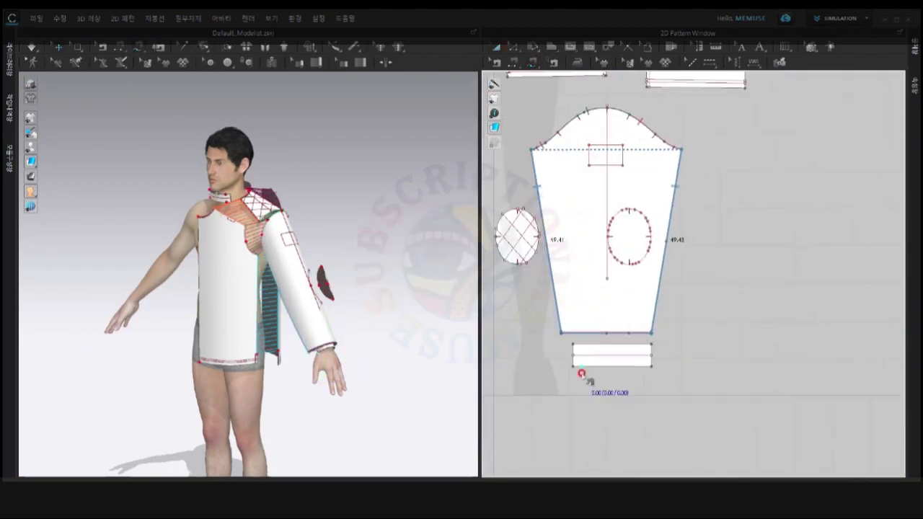
{"action": "scroll", "coordinate": [564, 348], "scroll_direction": "up", "scroll_amount": 2}
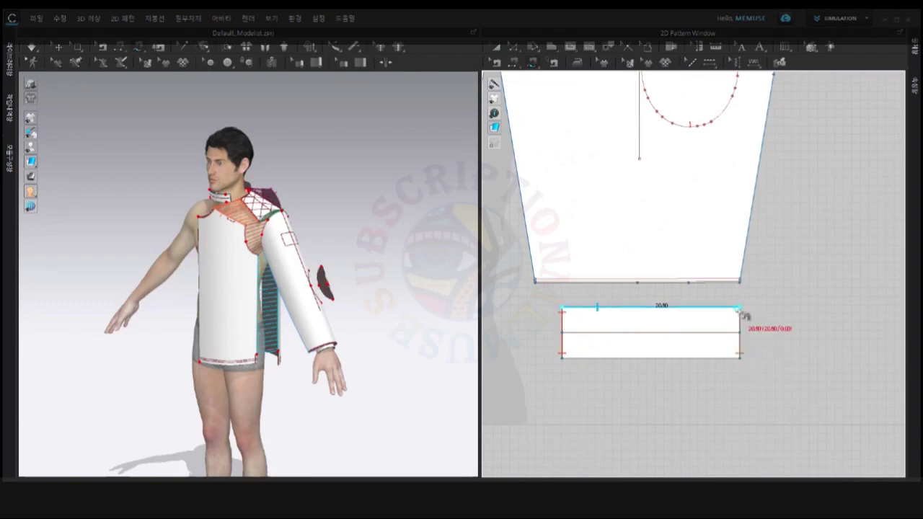
{"action": "scroll", "coordinate": [562, 310], "scroll_direction": "down", "scroll_amount": 2}
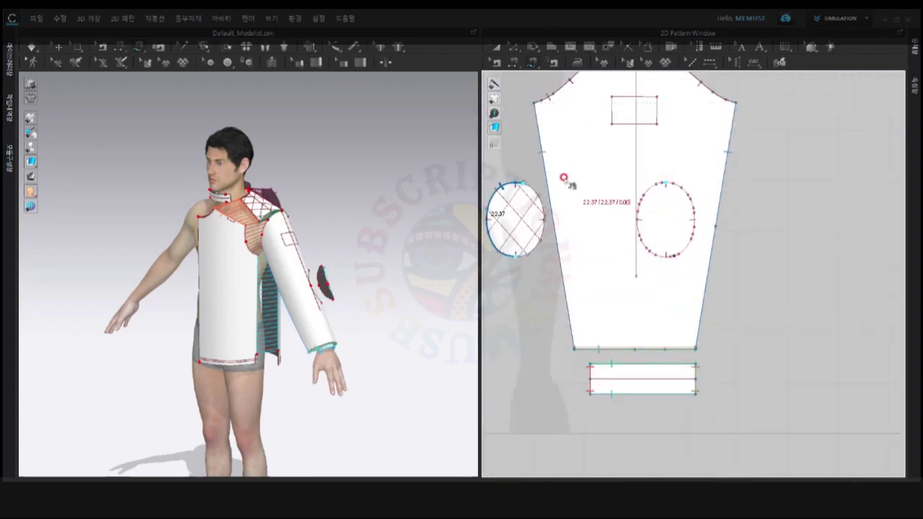
- Sew the hatched oval patch to the sleeve's oval opening, viewing from behind
{"action": "right_click_drag", "start_coordinate": [404, 274], "coordinate": [272, 284]}
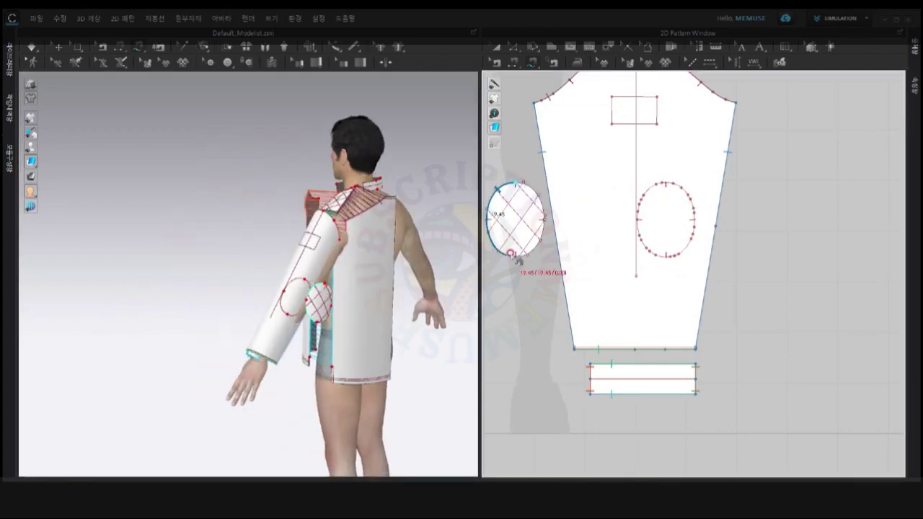
{"action": "scroll", "coordinate": [639, 209], "scroll_direction": "up", "scroll_amount": 3}
{"action": "left_click", "coordinate": [686, 162]}
{"action": "scroll", "coordinate": [687, 163], "scroll_direction": "down", "scroll_amount": 3}
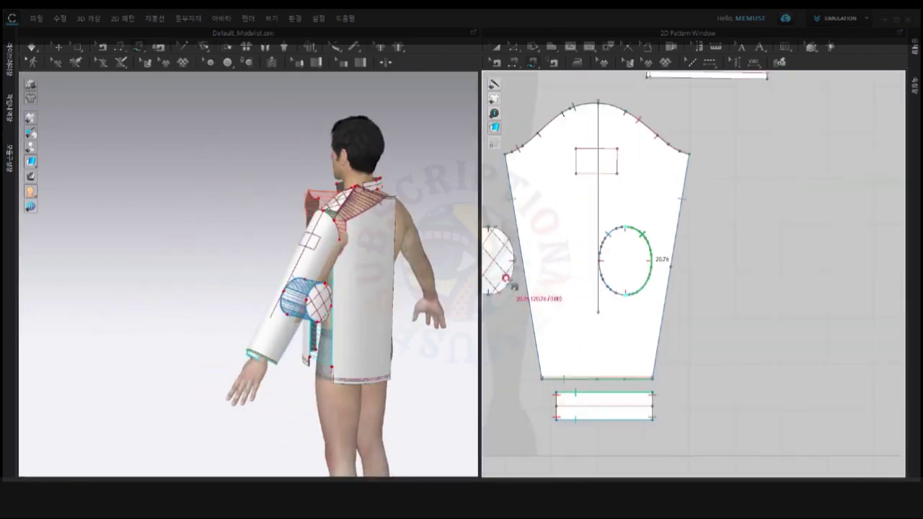
{"action": "scroll", "coordinate": [531, 310], "scroll_direction": "up", "scroll_amount": 3}
{"action": "right_click_drag", "start_coordinate": [462, 311], "coordinate": [398, 314]}
{"action": "scroll", "coordinate": [397, 311], "scroll_direction": "up", "scroll_amount": 3}
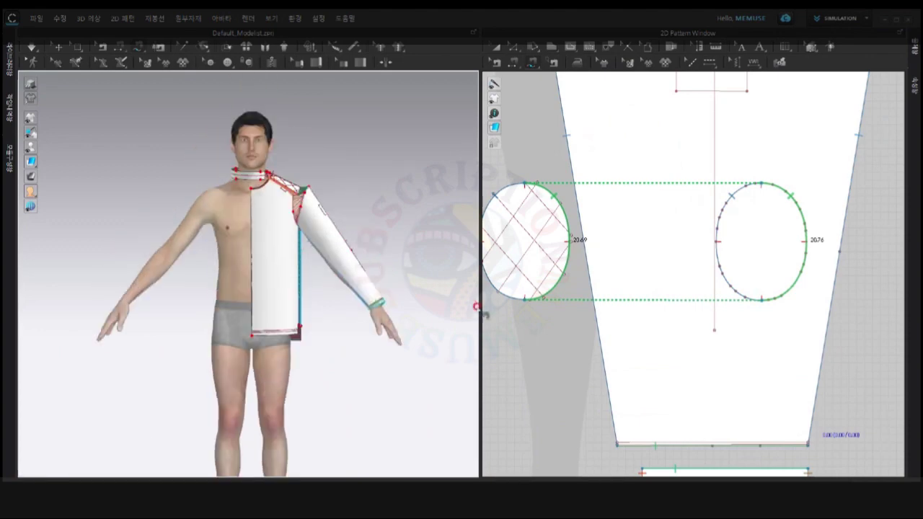
{"action": "left_click_drag", "start_coordinate": [480, 305], "coordinate": [467, 305]}
{"action": "scroll", "coordinate": [592, 247], "scroll_direction": "down", "scroll_amount": 5}
{"action": "scroll", "coordinate": [662, 189], "scroll_direction": "down", "scroll_amount": 2}
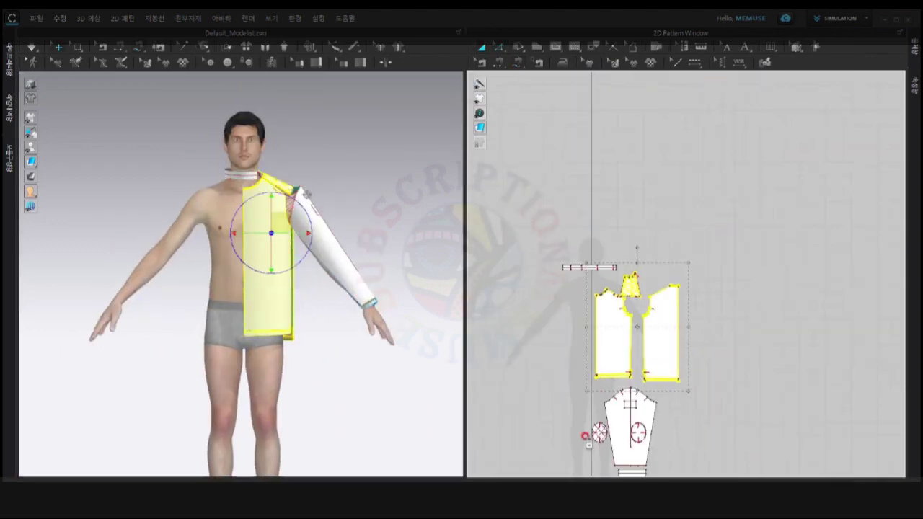
- Copy the half-garment pieces and place the copies beside the originals in the 2D layout
{"action": "scroll", "coordinate": [696, 323], "scroll_direction": "up", "scroll_amount": 3}
{"action": "scroll", "coordinate": [696, 323], "scroll_direction": "down", "scroll_amount": 3}
{"action": "key", "text": "ctrl+a"}
{"action": "mouse_move", "coordinate": [671, 286]}
{"action": "left_mouse_down"}
{"action": "mouse_move", "coordinate": [554, 258]}
{"action": "mouse_move", "coordinate": [562, 274]}
{"action": "left_mouse_up"}
{"action": "left_click", "coordinate": [639, 406]}
{"action": "scroll", "coordinate": [639, 406], "scroll_direction": "up", "scroll_amount": 5}
{"action": "left_click", "coordinate": [680, 258]}
{"action": "scroll", "coordinate": [572, 355], "scroll_direction": "down", "scroll_amount": 5}
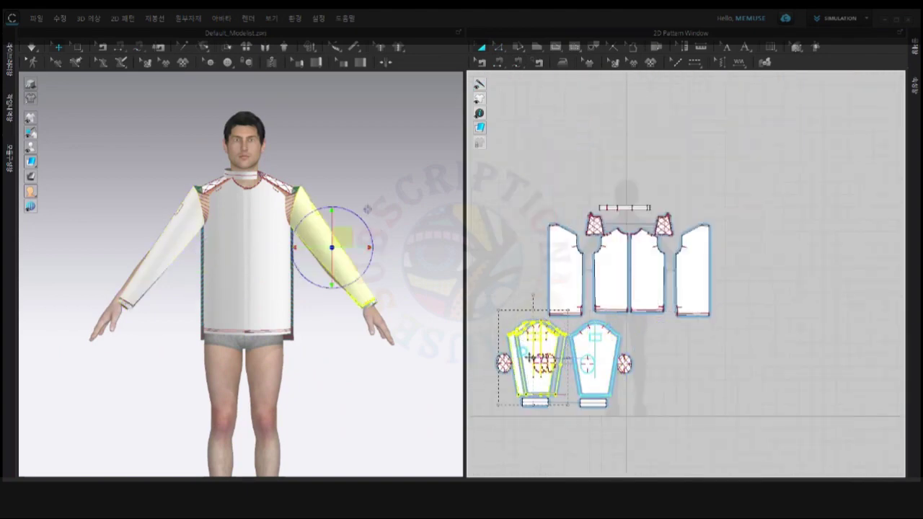
{"action": "left_click_drag", "start_coordinate": [598, 349], "coordinate": [587, 349]}
{"action": "right_click_drag", "start_coordinate": [324, 288], "coordinate": [217, 288]}
{"action": "mouse_move", "coordinate": [465, 274]}
{"action": "left_mouse_down"}
{"action": "mouse_move", "coordinate": [685, 274]}
{"action": "mouse_move", "coordinate": [514, 274]}
{"action": "left_mouse_up"}
- Mirror Paste the copies onto the avatar's other side and check back, front and cuffs
{"action": "right_click", "coordinate": [382, 159]}
{"action": "left_click", "coordinate": [416, 204]}
{"action": "scroll", "coordinate": [634, 159], "scroll_direction": "up", "scroll_amount": 3}
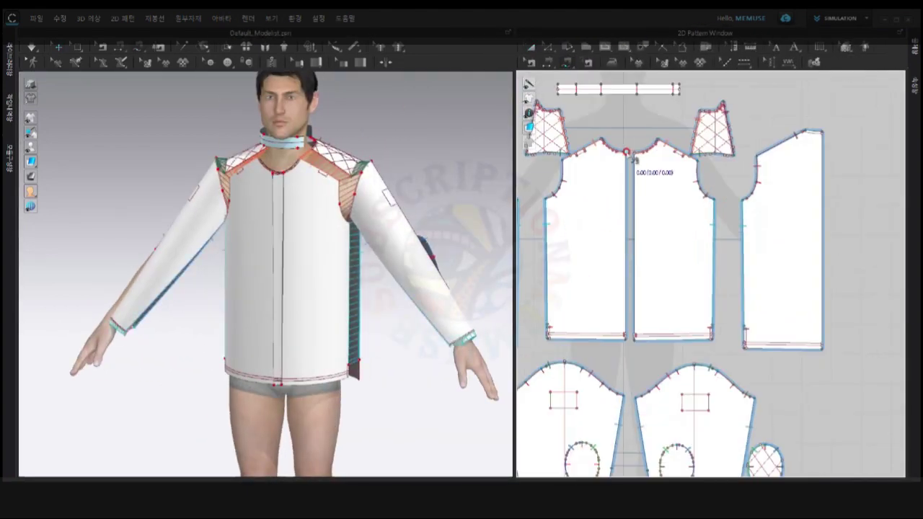
{"action": "scroll", "coordinate": [826, 137], "scroll_direction": "down", "scroll_amount": 3}
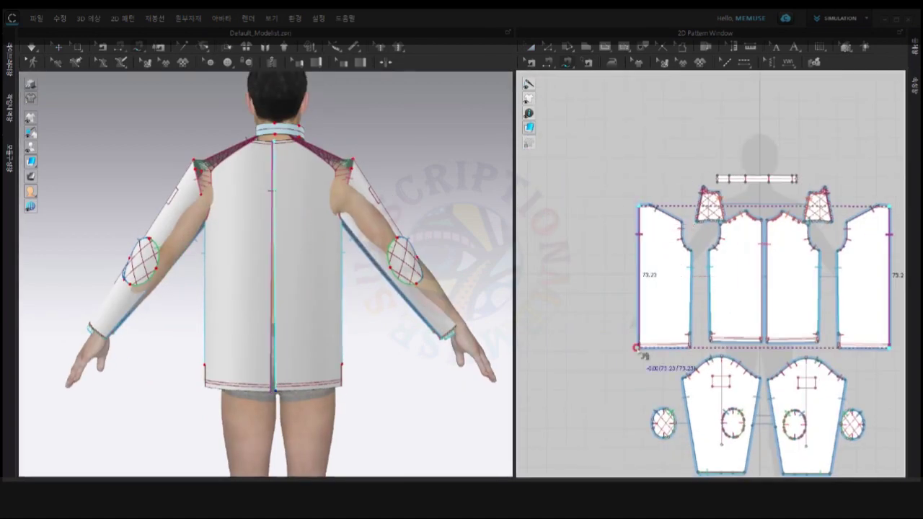
{"action": "right_click_drag", "start_coordinate": [315, 239], "coordinate": [386, 326]}
{"action": "scroll", "coordinate": [399, 322], "scroll_direction": "up", "scroll_amount": 3}
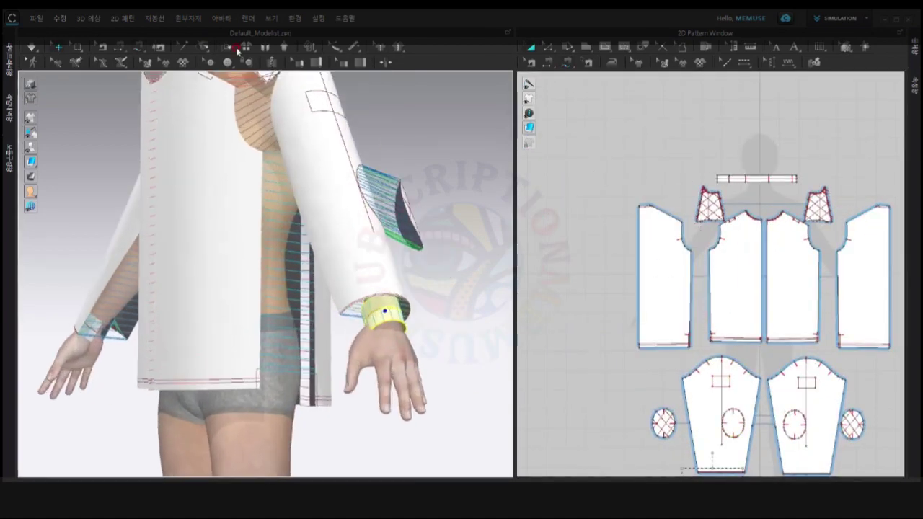
{"action": "scroll", "coordinate": [423, 308], "scroll_direction": "up", "scroll_amount": 2}
{"action": "scroll", "coordinate": [411, 308], "scroll_direction": "up", "scroll_amount": 2}
{"action": "key", "text": "2"}
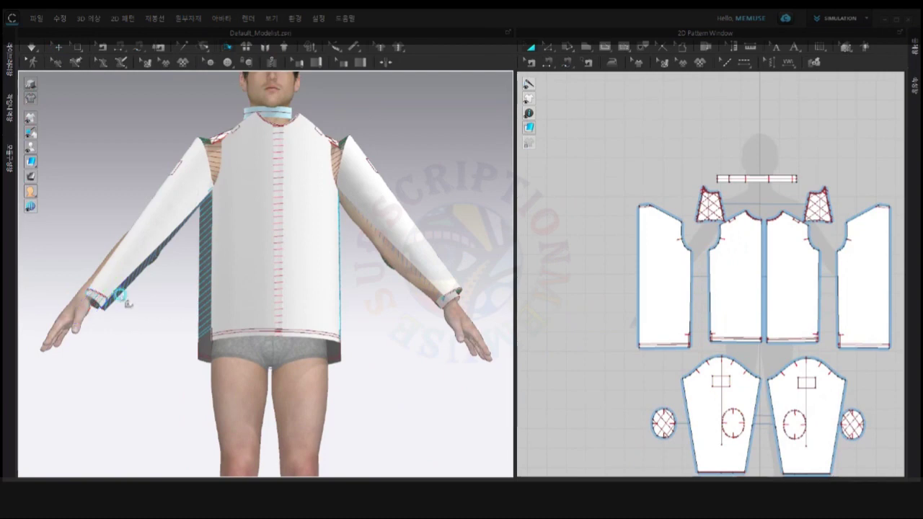
{"action": "scroll", "coordinate": [107, 313], "scroll_direction": "up", "scroll_amount": 2}
{"action": "scroll", "coordinate": [180, 346], "scroll_direction": "up", "scroll_amount": 2}
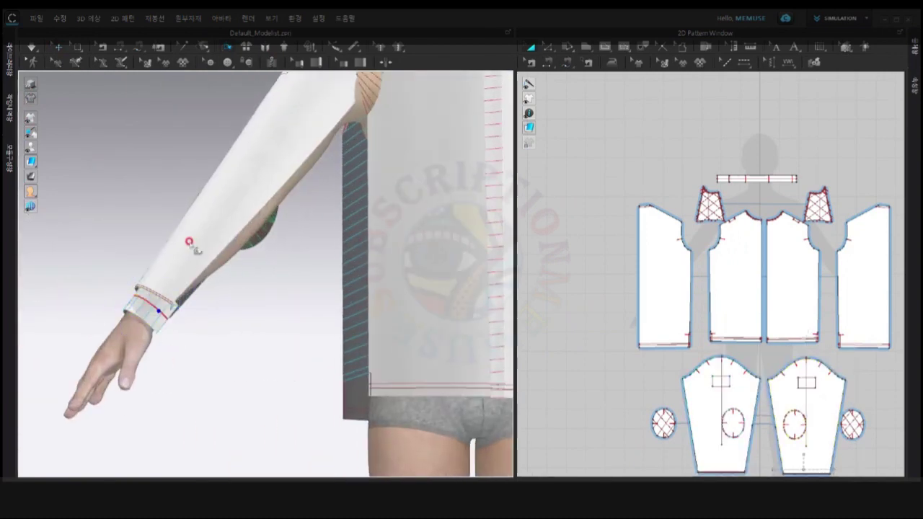
{"action": "right_click_drag", "start_coordinate": [151, 302], "coordinate": [177, 282]}
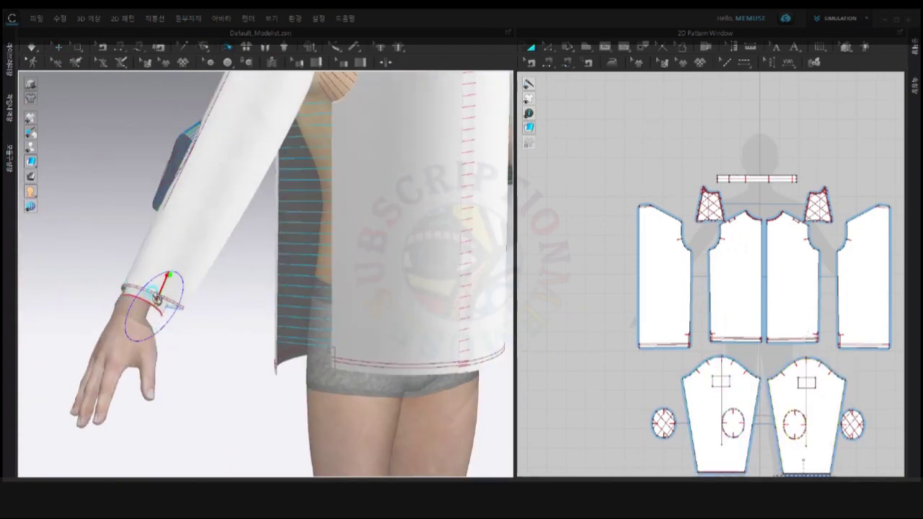
{"action": "scroll", "coordinate": [160, 306], "scroll_direction": "down", "scroll_amount": 5}
{"action": "right_click_drag", "start_coordinate": [449, 419], "coordinate": [389, 425]}
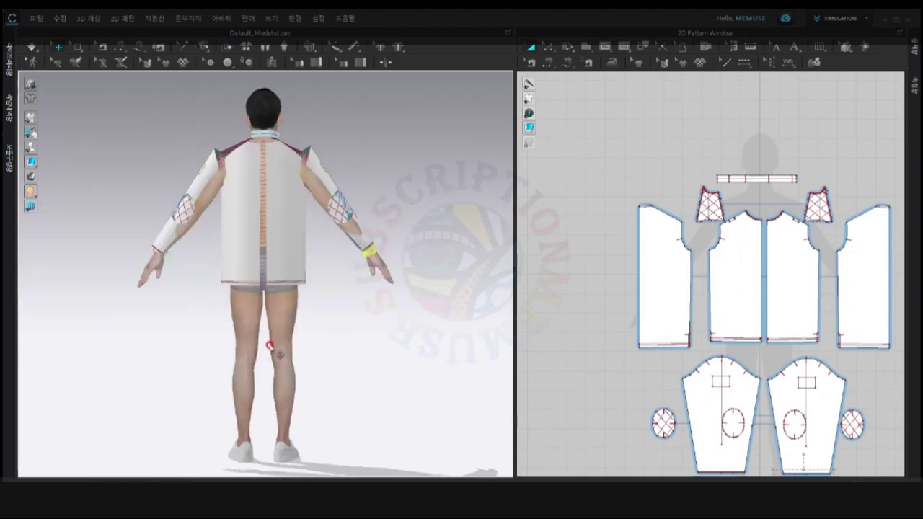
- Check the avatar and neckband from top, back, front and both side views
{"action": "key", "text": "5"}
{"action": "key", "text": "8"}
{"action": "key", "text": "2"}
{"action": "key", "text": "6"}
{"action": "key", "text": "2"}
{"action": "key", "text": "4"}
{"action": "key", "text": "8"}
{"action": "key", "text": "2"}
- Run simulation to drape the shirt and check it from back and front
{"action": "key", "text": "space"}
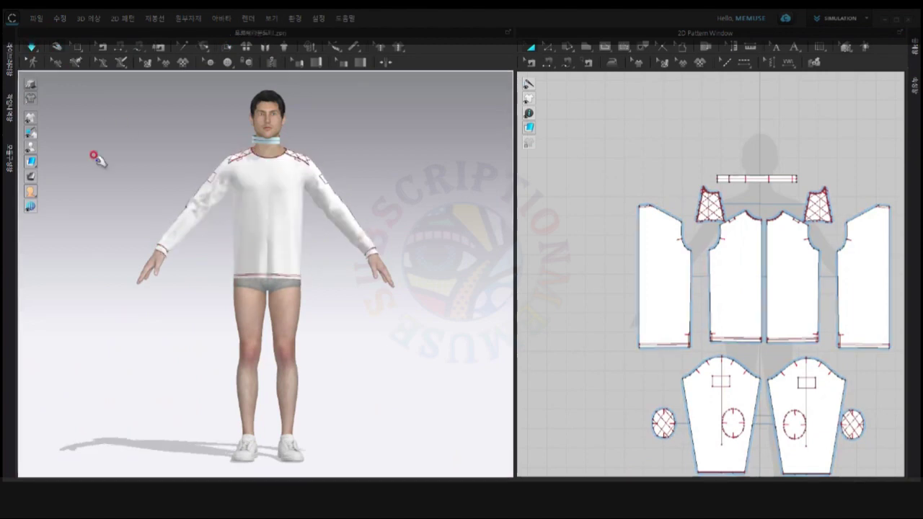
{"action": "key", "text": "8"}
{"action": "key", "text": "2"}
{"action": "scroll", "coordinate": [351, 325], "scroll_direction": "up", "scroll_amount": 3}
{"action": "scroll", "coordinate": [350, 325], "scroll_direction": "up", "scroll_amount": 2}
{"action": "scroll", "coordinate": [522, 257], "scroll_direction": "up", "scroll_amount": 2}
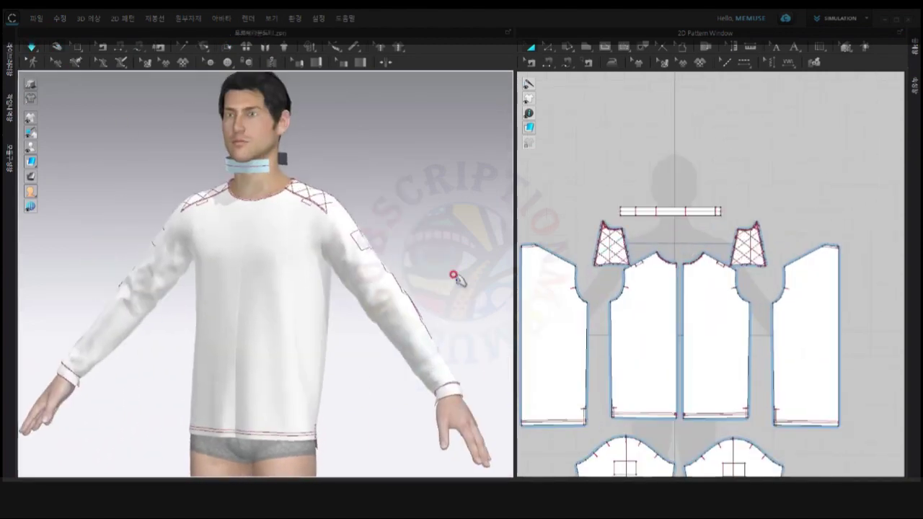
{"action": "scroll", "coordinate": [518, 252], "scroll_direction": "up", "scroll_amount": 2}
{"action": "scroll", "coordinate": [186, 288], "scroll_direction": "down", "scroll_amount": 1}
- Reset the sleeve to its 2D pattern layout
{"action": "right_click", "coordinate": [179, 291]}
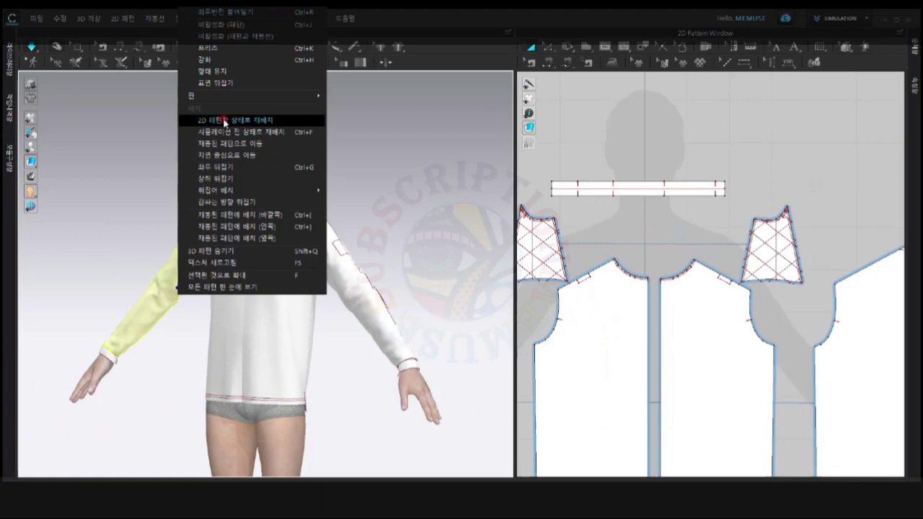
{"action": "left_click", "coordinate": [127, 142]}
{"action": "scroll", "coordinate": [613, 324], "scroll_direction": "down", "scroll_amount": 5}
{"action": "right_click", "coordinate": [605, 439]}
{"action": "left_click", "coordinate": [445, 357]}
{"action": "key", "text": "6"}
- Select the right sleeve piece and a front body piece in the front view
{"action": "left_click", "coordinate": [662, 442]}
{"action": "scroll", "coordinate": [676, 441], "scroll_direction": "up", "scroll_amount": 4}
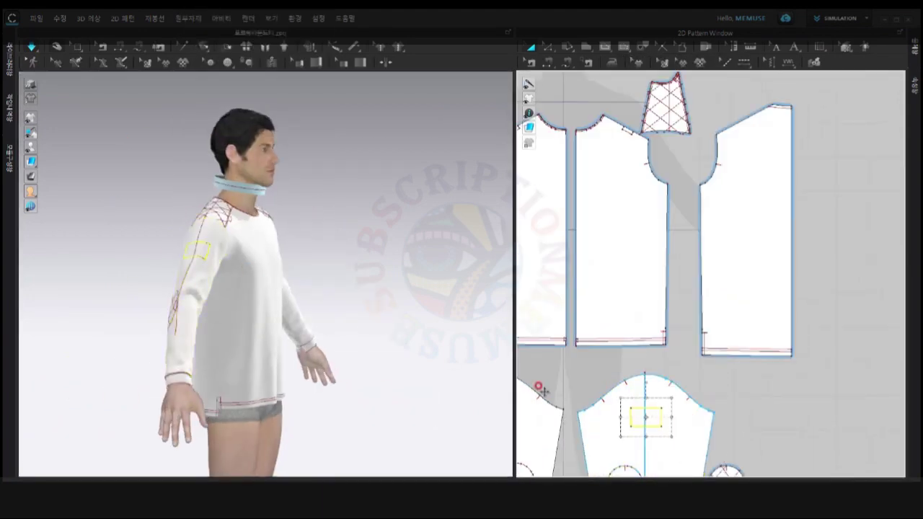
{"action": "scroll", "coordinate": [644, 409], "scroll_direction": "down", "scroll_amount": 3}
{"action": "key", "text": "2"}
{"action": "left_click", "coordinate": [339, 354]}
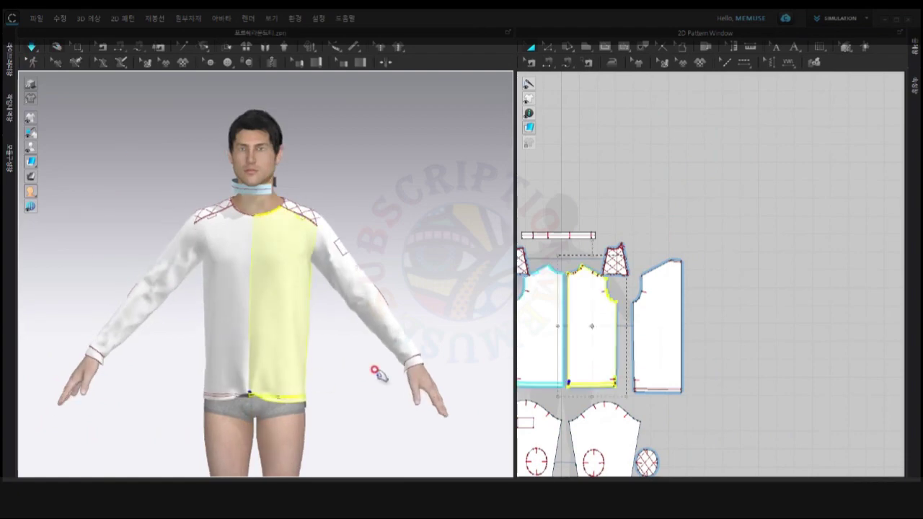
- Select the back and front body pieces, then clear the selection and enlarge the 2D pattern area
{"action": "key", "text": "8"}
{"action": "left_click", "coordinate": [202, 323]}
{"action": "key", "text": "2"}
{"action": "left_click", "coordinate": [308, 371]}
{"action": "scroll", "coordinate": [509, 292], "scroll_direction": "up", "scroll_amount": 2}
{"action": "left_click", "coordinate": [509, 292]}
{"action": "left_click_drag", "start_coordinate": [508, 292], "coordinate": [366, 289]}
{"action": "scroll", "coordinate": [509, 267], "scroll_direction": "up", "scroll_amount": 3}
{"action": "scroll", "coordinate": [519, 206], "scroll_direction": "up", "scroll_amount": 1}
- With M:N Segment Sewing, mark the first neckline edge and confirm it
{"action": "key", "text": "n"}
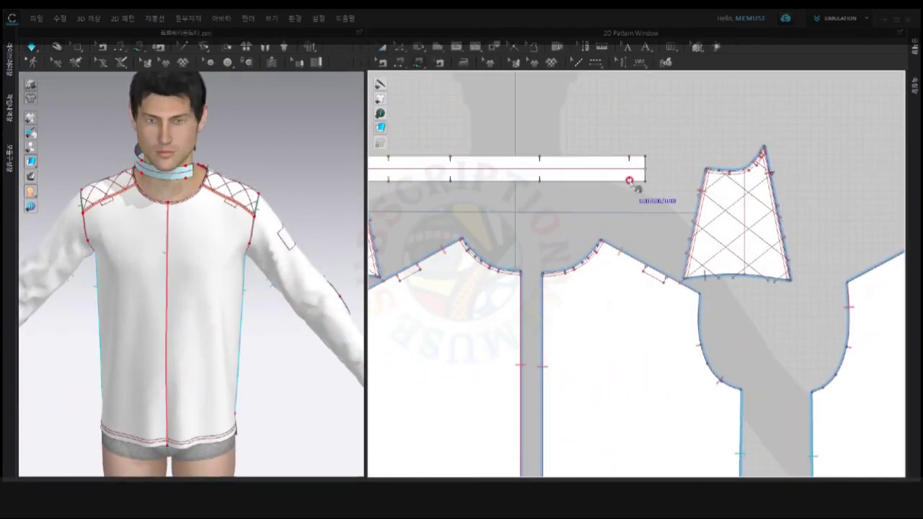
{"action": "scroll", "coordinate": [576, 216], "scroll_direction": "up", "scroll_amount": 1}
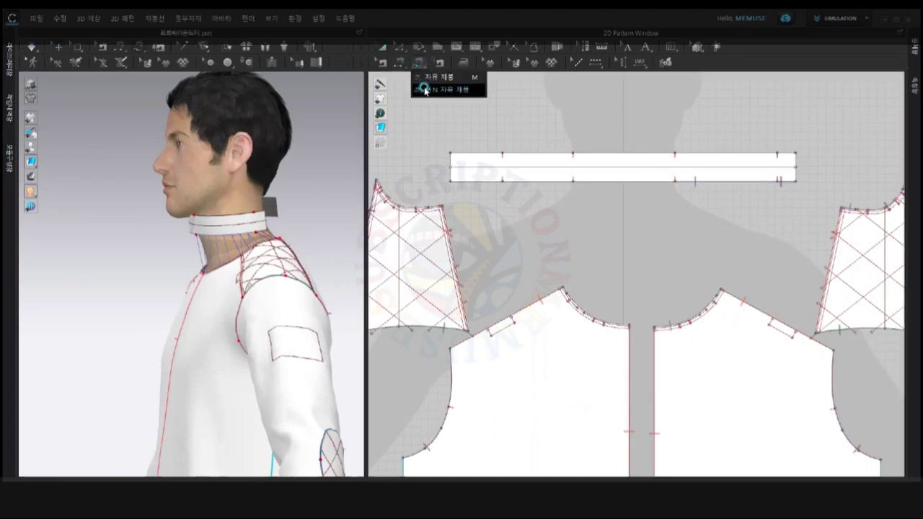
{"action": "left_click", "coordinate": [425, 89]}
{"action": "scroll", "coordinate": [635, 317], "scroll_direction": "up", "scroll_amount": 4}
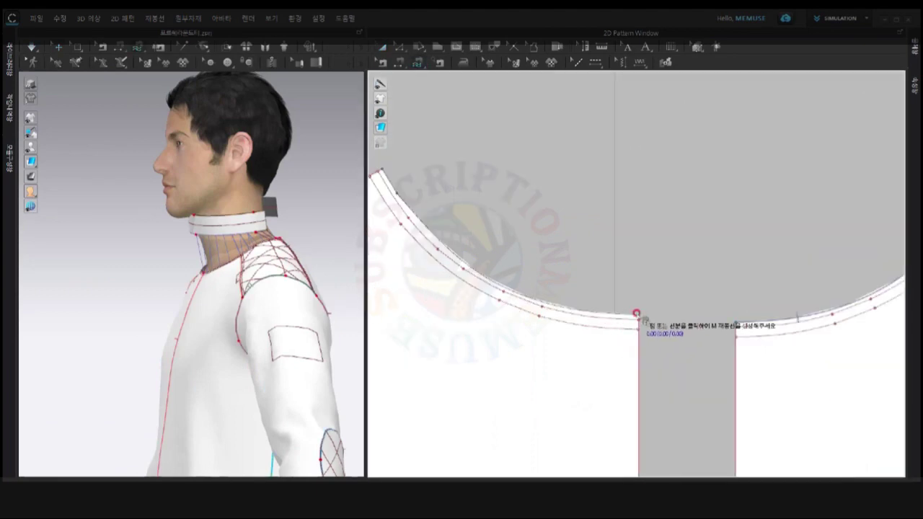
{"action": "left_click", "coordinate": [387, 171]}
{"action": "scroll", "coordinate": [432, 173], "scroll_direction": "down", "scroll_amount": 3}
{"action": "scroll", "coordinate": [476, 162], "scroll_direction": "up", "scroll_amount": 2}
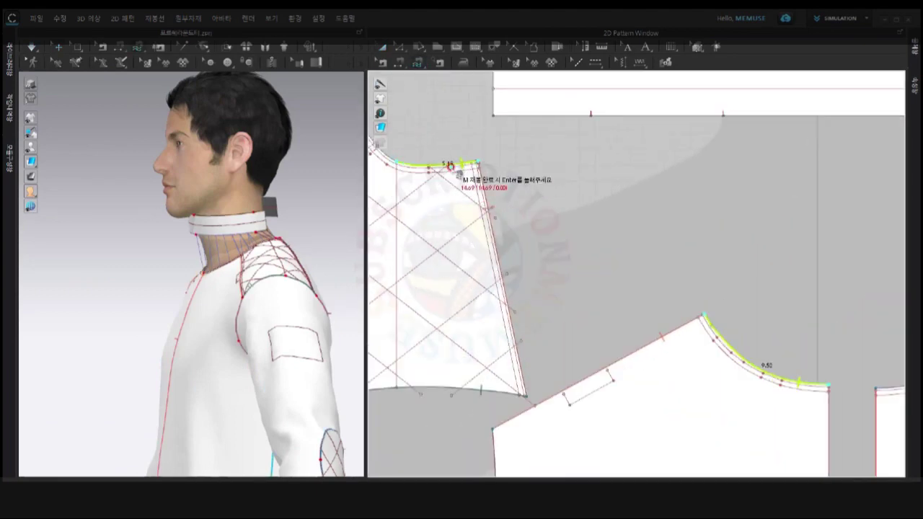
{"action": "key", "text": "Return"}
{"action": "scroll", "coordinate": [450, 167], "scroll_direction": "down", "scroll_amount": 3}
{"action": "scroll", "coordinate": [824, 175], "scroll_direction": "up", "scroll_amount": 2}
- Add the next neck edge, then sew the neckline edges to the neckband edge
{"action": "left_click", "coordinate": [709, 161]}
{"action": "scroll", "coordinate": [711, 196], "scroll_direction": "down", "scroll_amount": 2}
{"action": "key", "text": "Return"}
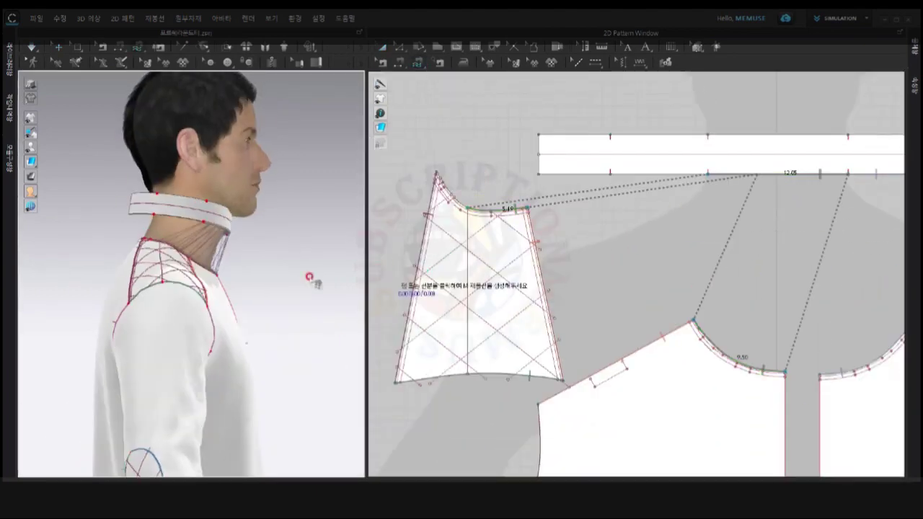
{"action": "scroll", "coordinate": [672, 176], "scroll_direction": "up", "scroll_amount": 1}
{"action": "scroll", "coordinate": [448, 208], "scroll_direction": "up", "scroll_amount": 2}
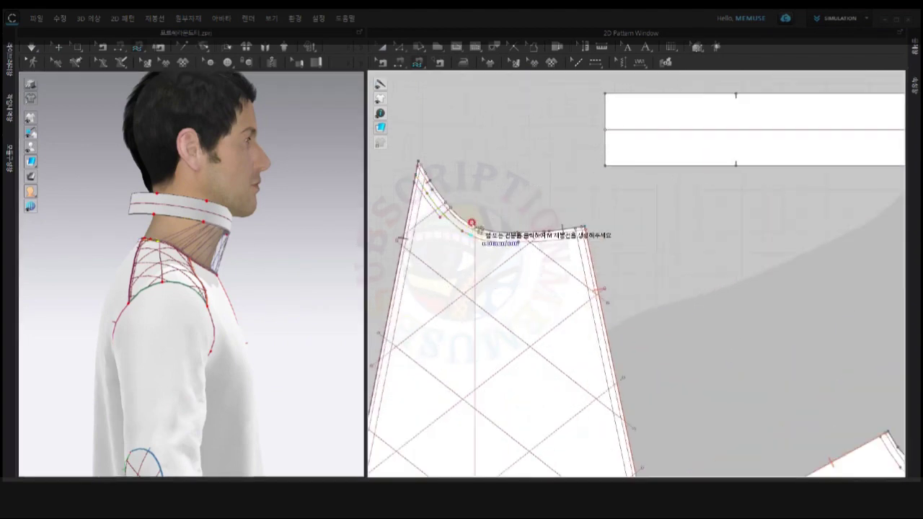
{"action": "scroll", "coordinate": [494, 266], "scroll_direction": "down", "scroll_amount": 3}
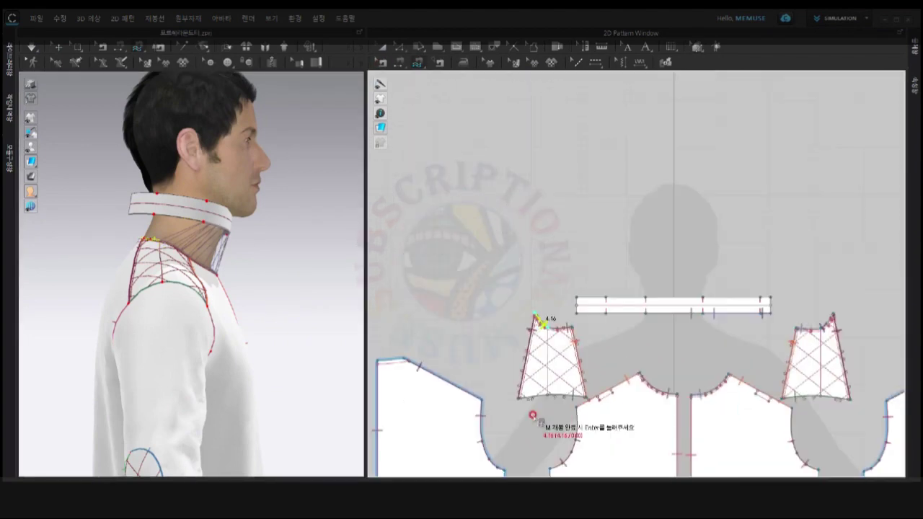
{"action": "scroll", "coordinate": [467, 371], "scroll_direction": "up", "scroll_amount": 2}
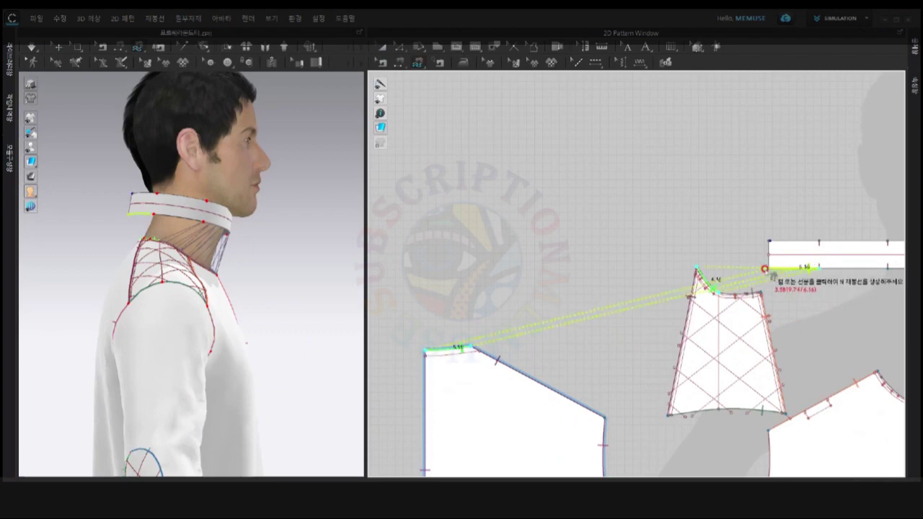
{"action": "left_click", "coordinate": [765, 269]}
{"action": "right_click_drag", "start_coordinate": [765, 269], "coordinate": [468, 241]}
{"action": "scroll", "coordinate": [793, 216], "scroll_direction": "down", "scroll_amount": 2}
{"action": "scroll", "coordinate": [482, 346], "scroll_direction": "up", "scroll_amount": 1}
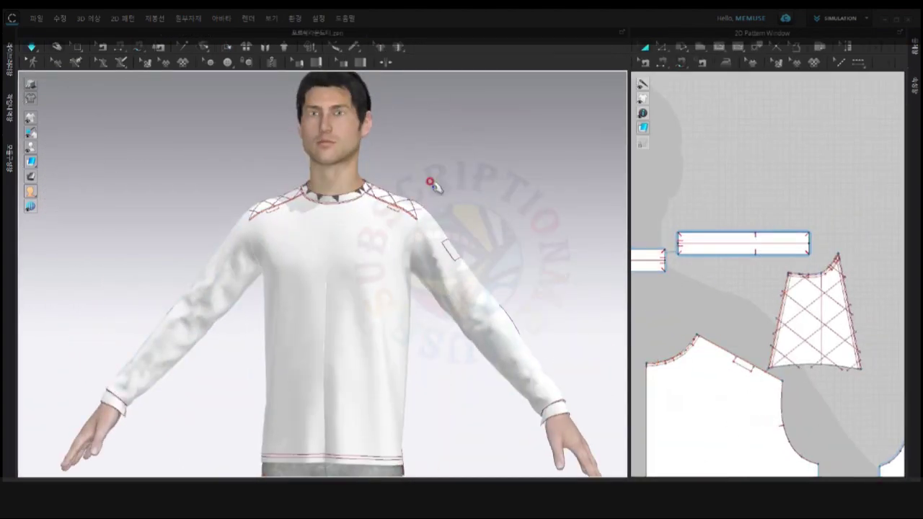
- Drag-select the pattern pieces around the neckline
{"action": "left_click_drag", "start_coordinate": [664, 232], "coordinate": [703, 265]}
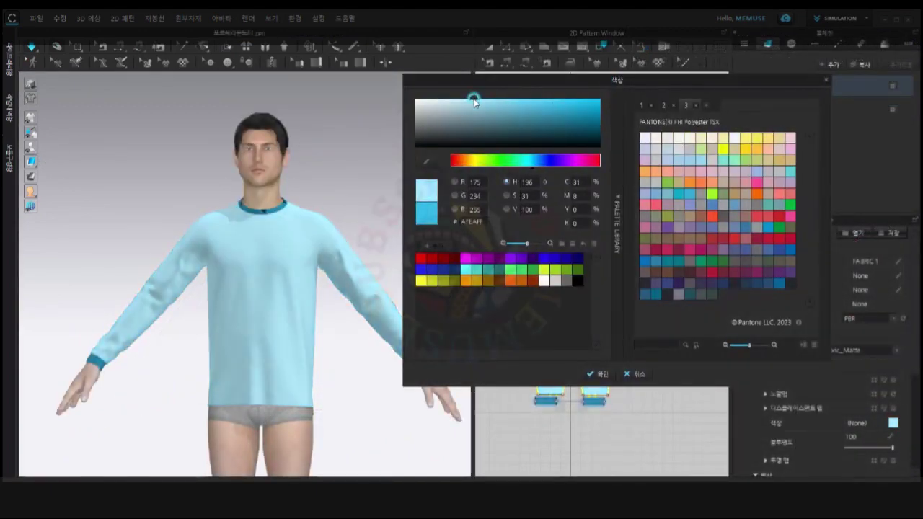
- Confirm the new fabric colour and make FABRIC 2 light blue
{"action": "left_click", "coordinate": [603, 374]}
{"action": "left_click", "coordinate": [795, 109]}
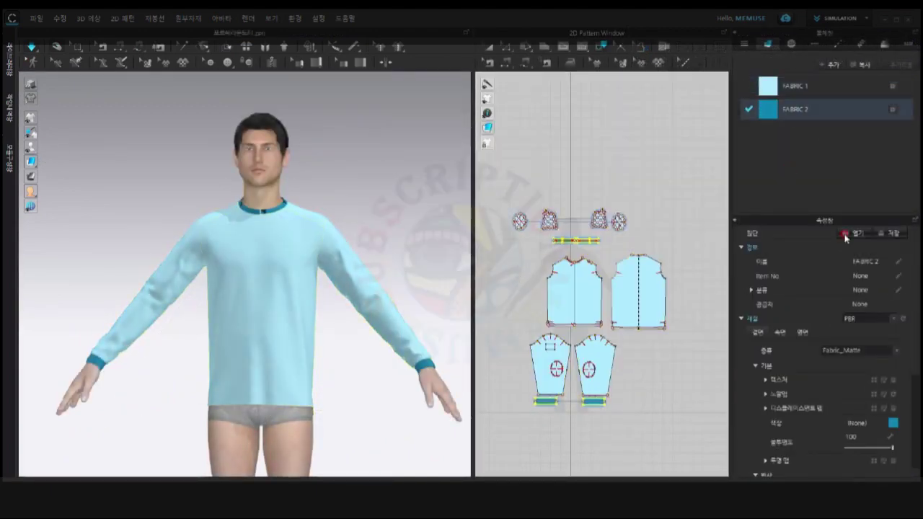
{"action": "left_click", "coordinate": [893, 423]}
{"action": "left_click", "coordinate": [437, 373]}
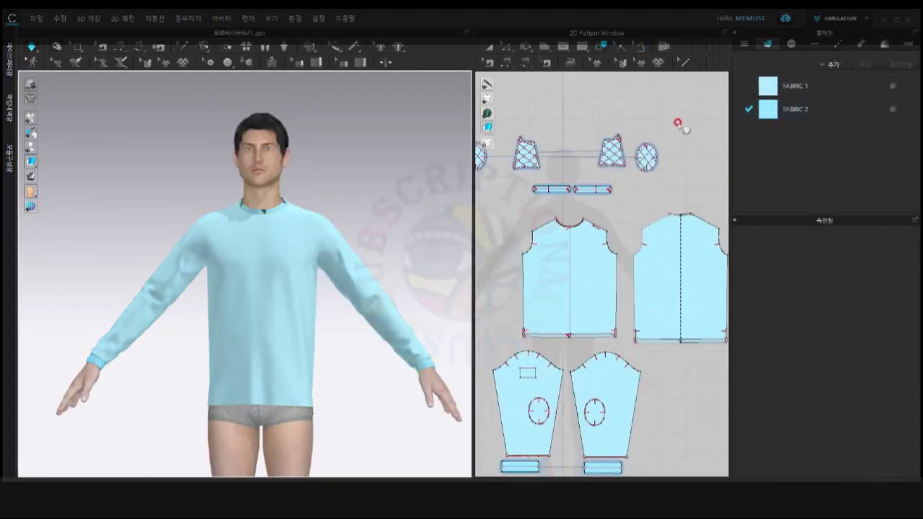
- Add FABRIC 3 and apply it to the shoulder panel pieces
{"action": "left_click", "coordinate": [702, 179]}
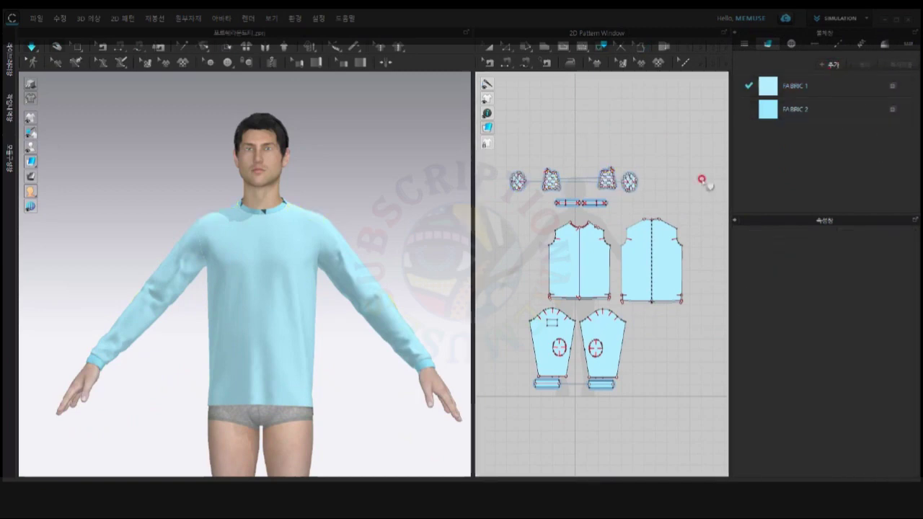
{"action": "left_click", "coordinate": [825, 67]}
{"action": "left_click_drag", "start_coordinate": [680, 140], "coordinate": [505, 216]}
{"action": "left_click", "coordinate": [893, 133]}
{"action": "right_click_drag", "start_coordinate": [370, 320], "coordinate": [220, 271]}
{"action": "key", "text": "2"}
{"action": "left_click_drag", "start_coordinate": [655, 150], "coordinate": [497, 195]}
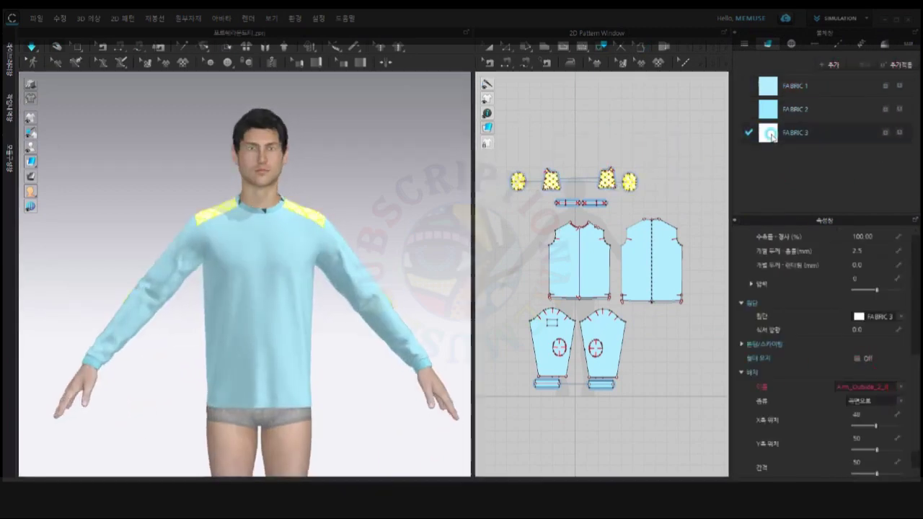
- Give FABRIC 3 its own muted tint in the Property Editor
{"action": "left_click", "coordinate": [770, 135]}
{"action": "left_click", "coordinate": [892, 425]}
{"action": "left_click", "coordinate": [422, 124]}
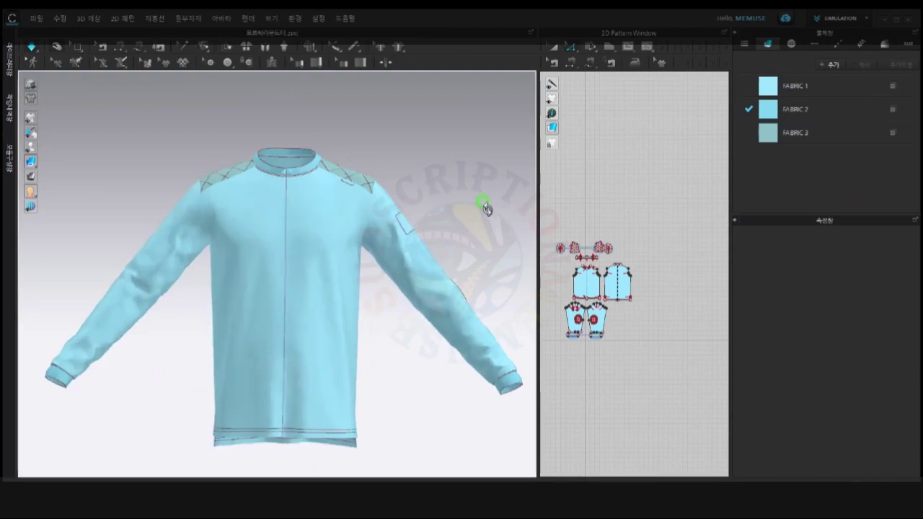
- Inspect the garment all around, then put the avatar into the sitting pose
{"action": "mouse_move", "coordinate": [484, 206]}
{"action": "right_mouse_down"}
{"action": "mouse_move", "coordinate": [223, 391]}
{"action": "mouse_move", "coordinate": [536, 383]}
{"action": "mouse_move", "coordinate": [466, 412]}
{"action": "mouse_move", "coordinate": [367, 282]}
{"action": "mouse_move", "coordinate": [375, 351]}
{"action": "right_mouse_up"}
{"action": "scroll", "coordinate": [393, 319], "scroll_direction": "up", "scroll_amount": 2}
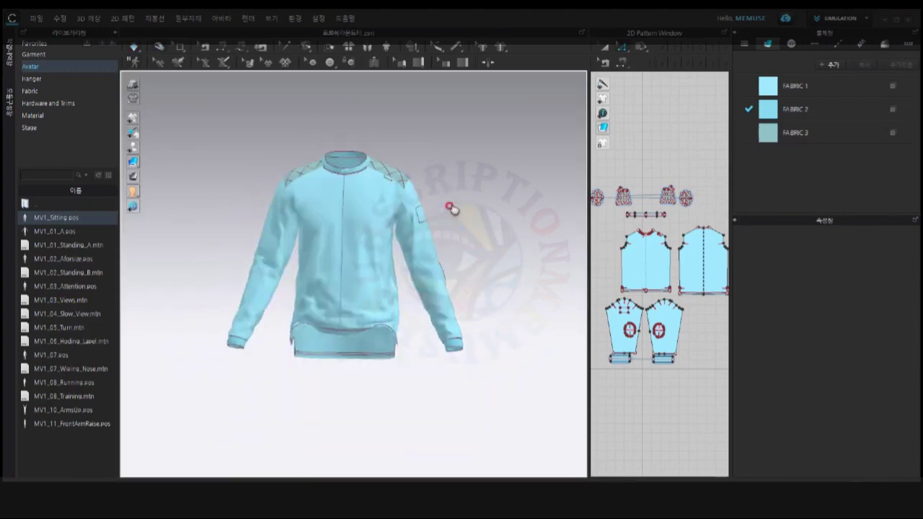
{"action": "left_click", "coordinate": [148, 148]}
{"action": "mouse_move", "coordinate": [181, 243]}
{"action": "right_mouse_down"}
{"action": "mouse_move", "coordinate": [154, 226]}
{"action": "mouse_move", "coordinate": [232, 231]}
{"action": "right_mouse_up"}
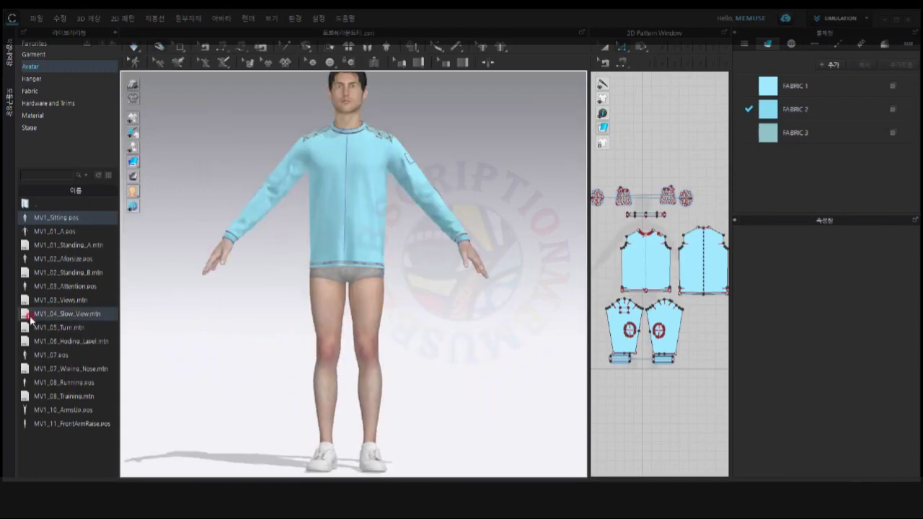
- Load the A-pose, then open and confirm the MV1_07 standing pose
{"action": "double_click", "coordinate": [54, 230]}
{"action": "mouse_move", "coordinate": [498, 333]}
{"action": "right_mouse_down"}
{"action": "mouse_move", "coordinate": [422, 346]}
{"action": "mouse_move", "coordinate": [542, 351]}
{"action": "right_mouse_up"}
{"action": "double_click", "coordinate": [40, 364]}
{"action": "left_click", "coordinate": [470, 284]}
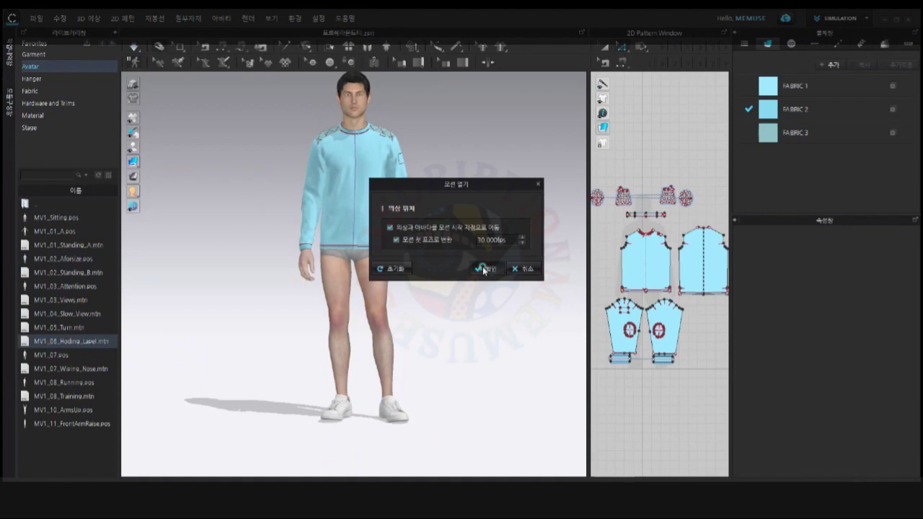
- Confirm the motion, sit the avatar again, then switch to the MV1_02_Aforsize A-pose
{"action": "left_click", "coordinate": [483, 270]}
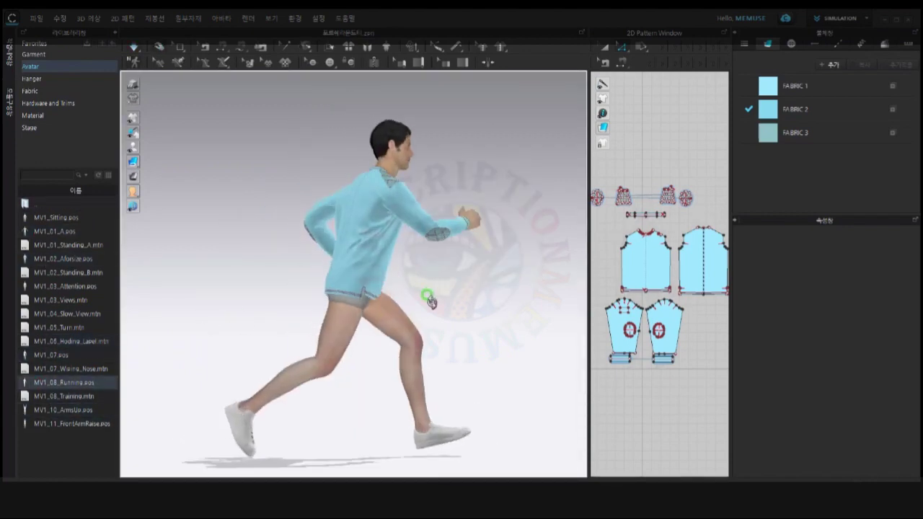
{"action": "left_click", "coordinate": [508, 287]}
{"action": "double_click", "coordinate": [62, 259]}
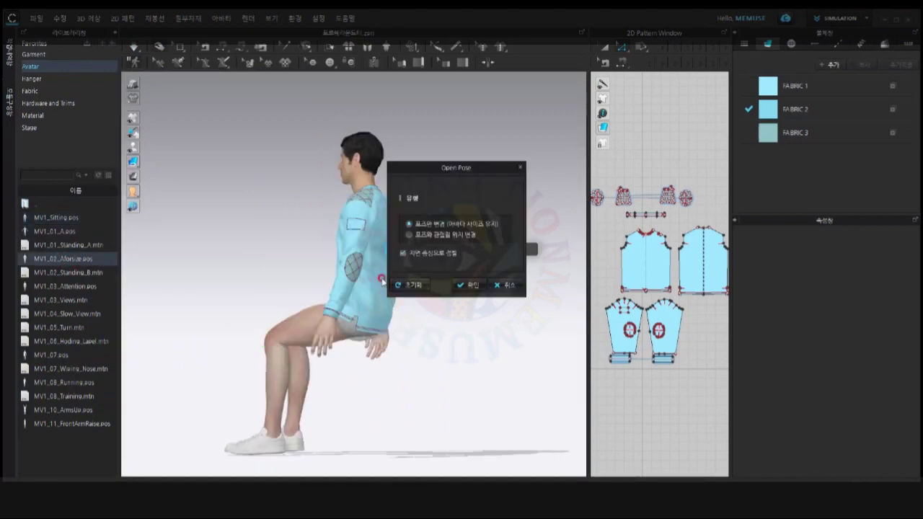
{"action": "left_click", "coordinate": [507, 285]}
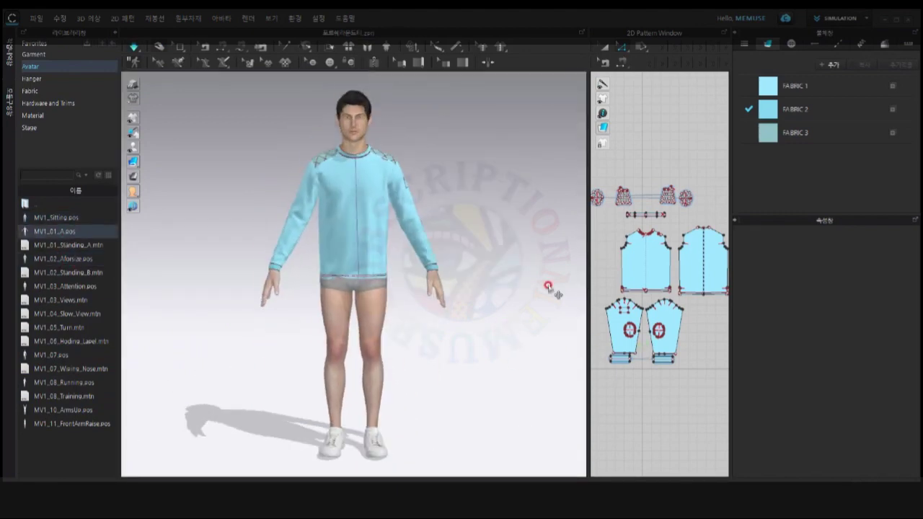